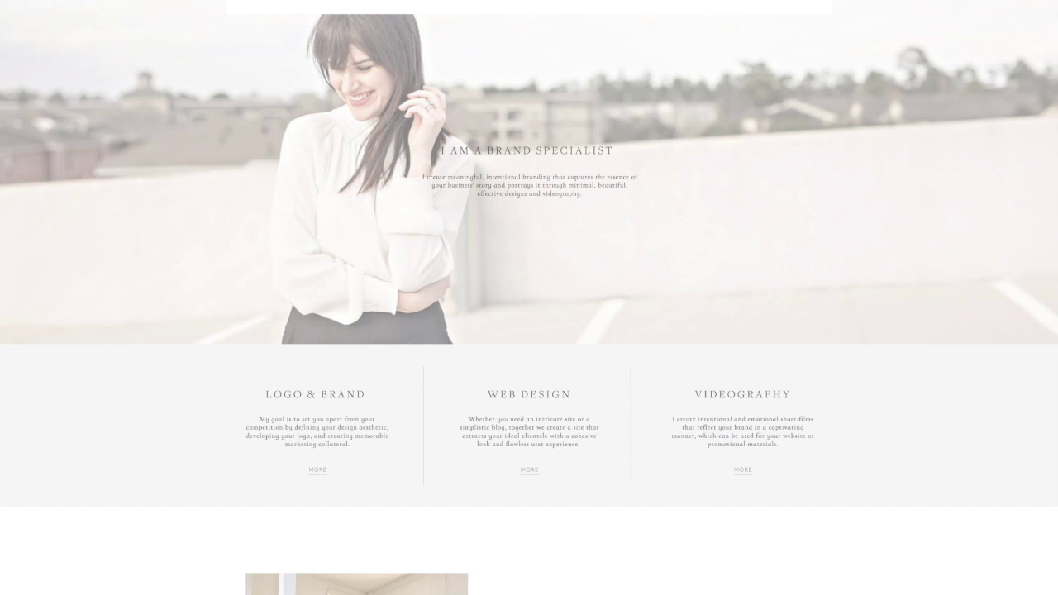
Review the live home page down to the footer and dismiss the newsletter pop-up
{"action": "scroll", "coordinate": [560, 281], "scroll_direction": "down", "scroll_amount": 1}
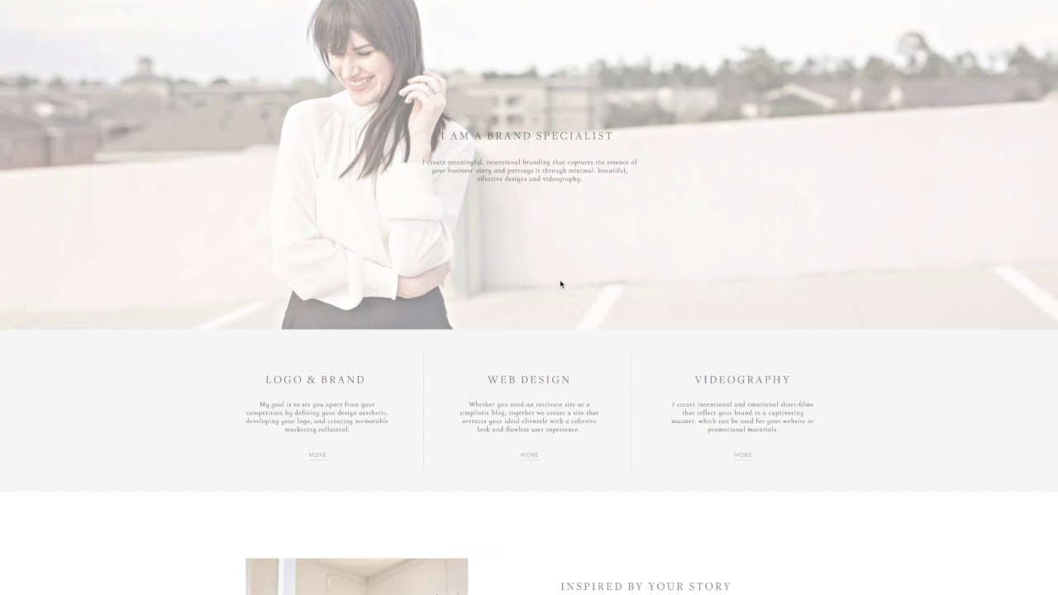
{"action": "scroll", "coordinate": [590, 269], "scroll_direction": "down", "scroll_amount": 3}
{"action": "scroll", "coordinate": [612, 252], "scroll_direction": "down", "scroll_amount": 3}
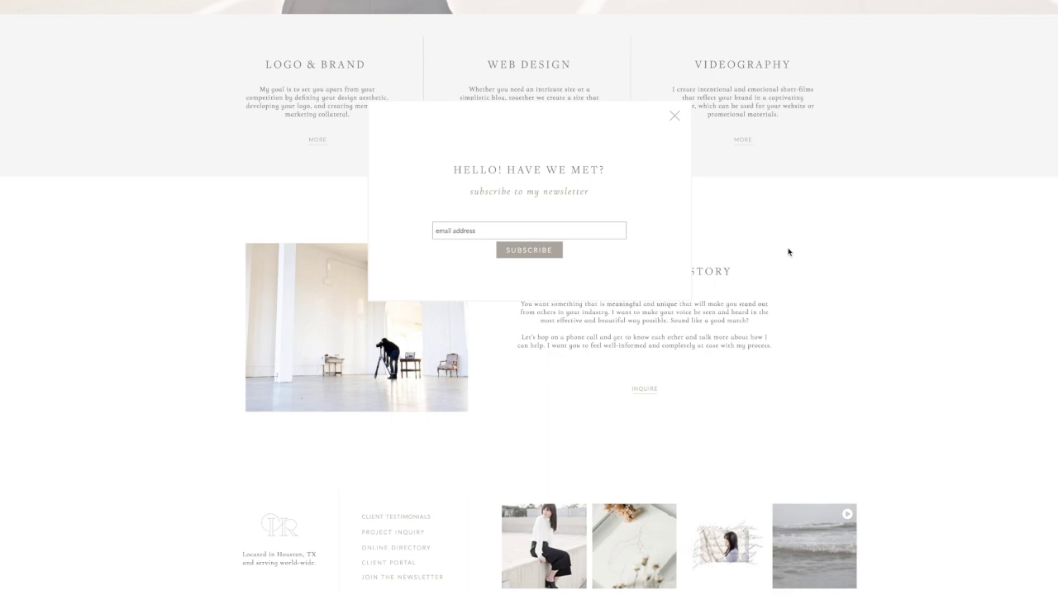
{"action": "left_click", "coordinate": [495, 235]}
{"action": "left_click", "coordinate": [675, 117]}
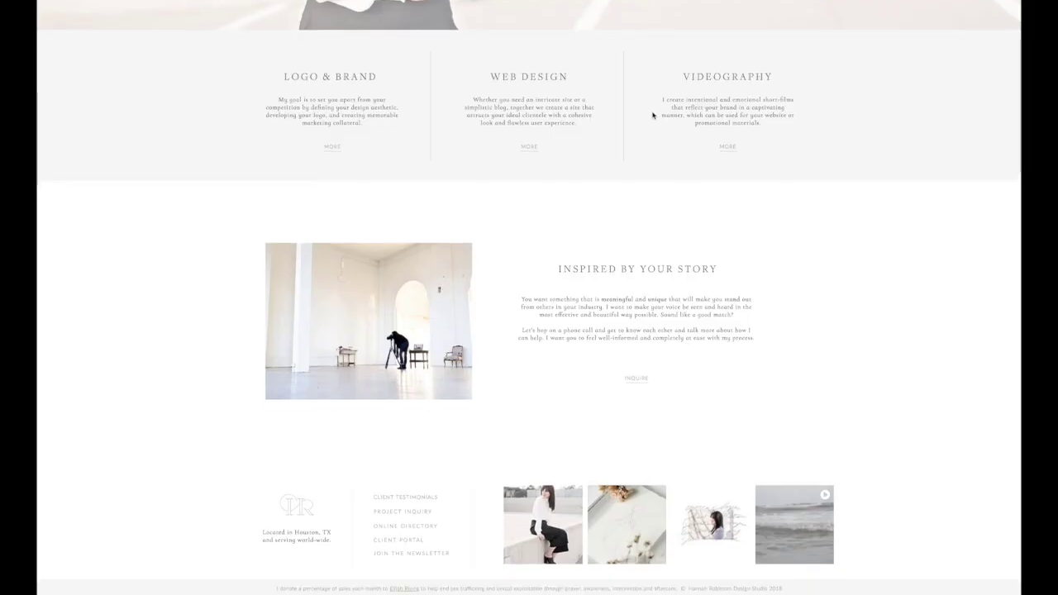
{"action": "scroll", "coordinate": [654, 113], "scroll_direction": "down", "scroll_amount": 1}
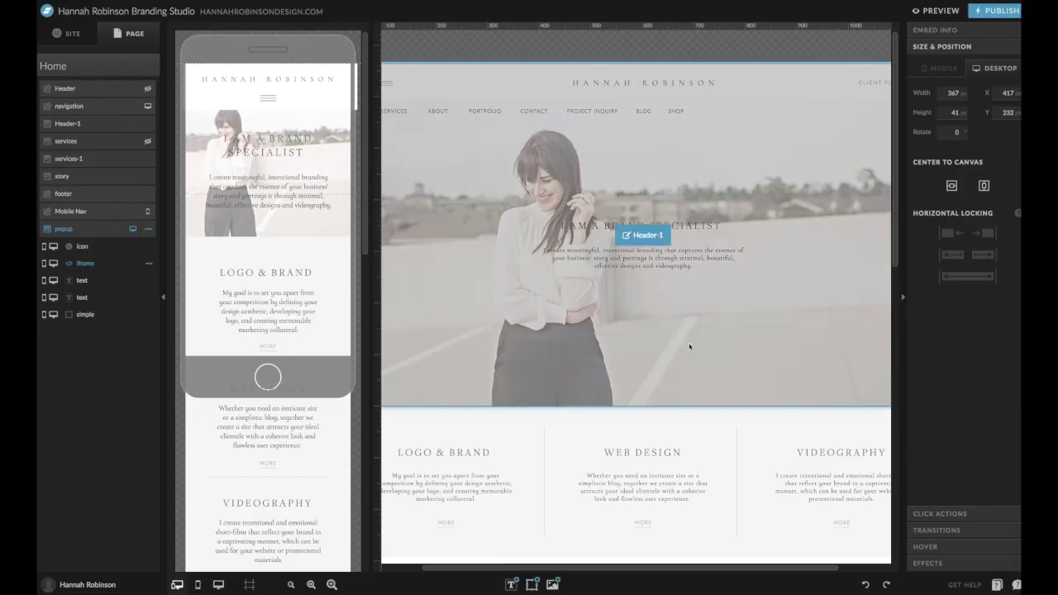
Hide the popup canvas on the Home page
{"action": "scroll", "coordinate": [646, 413], "scroll_direction": "down", "scroll_amount": 10}
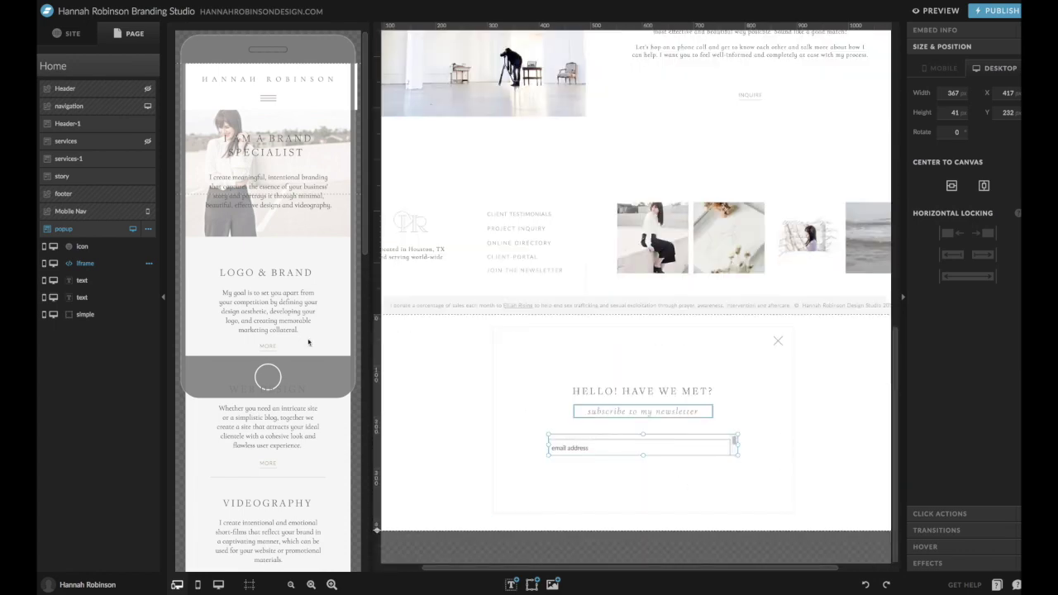
{"action": "left_click", "coordinate": [148, 228]}
{"action": "left_click", "coordinate": [142, 321]}
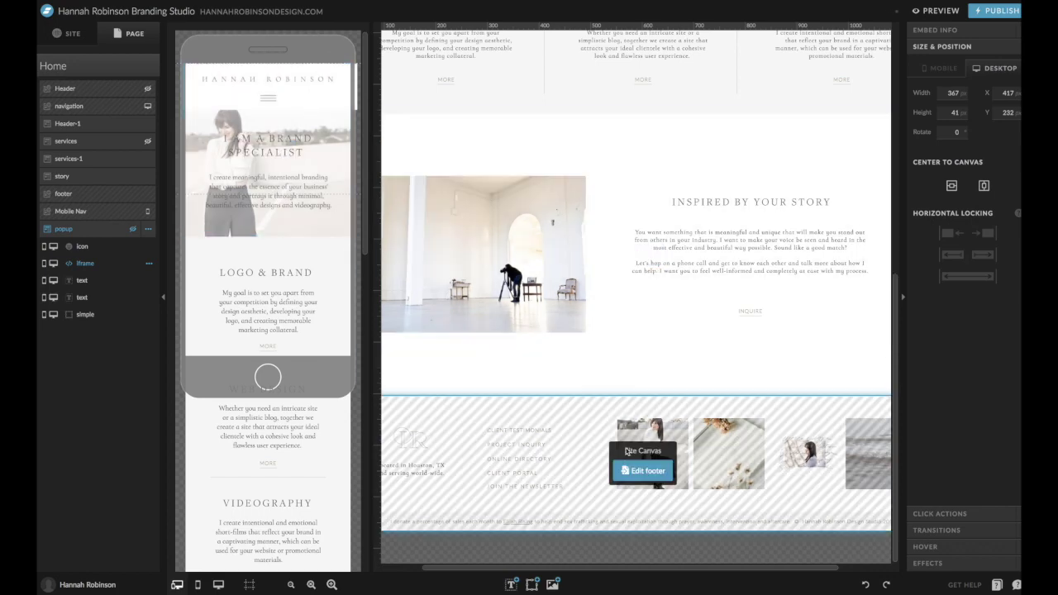
Show only the desktop layout and add a new blank canvas to the Home page
{"action": "left_click", "coordinate": [219, 584]}
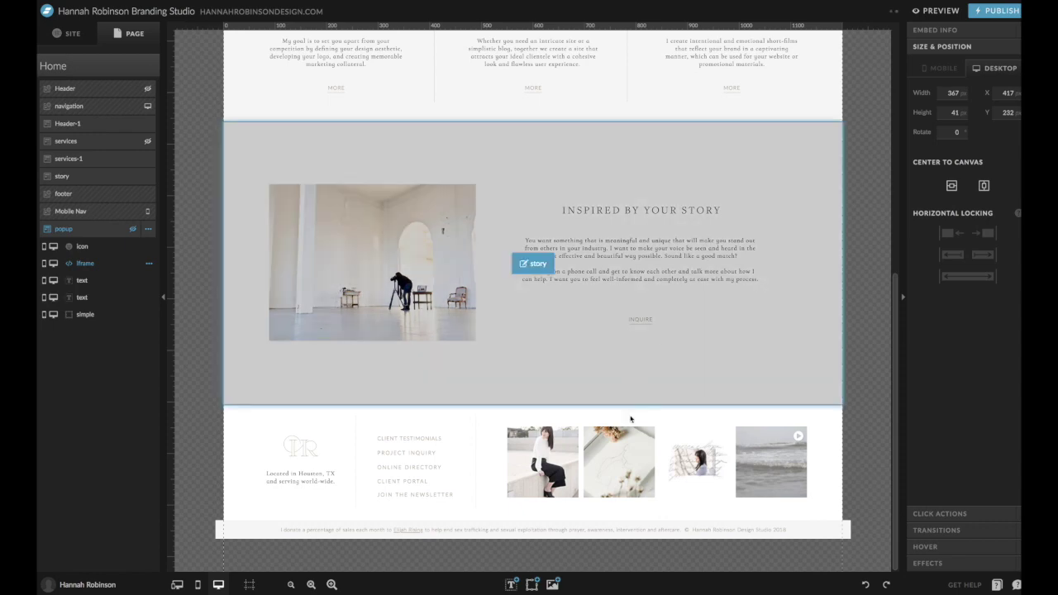
{"action": "scroll", "coordinate": [702, 465], "scroll_direction": "up", "scroll_amount": 3}
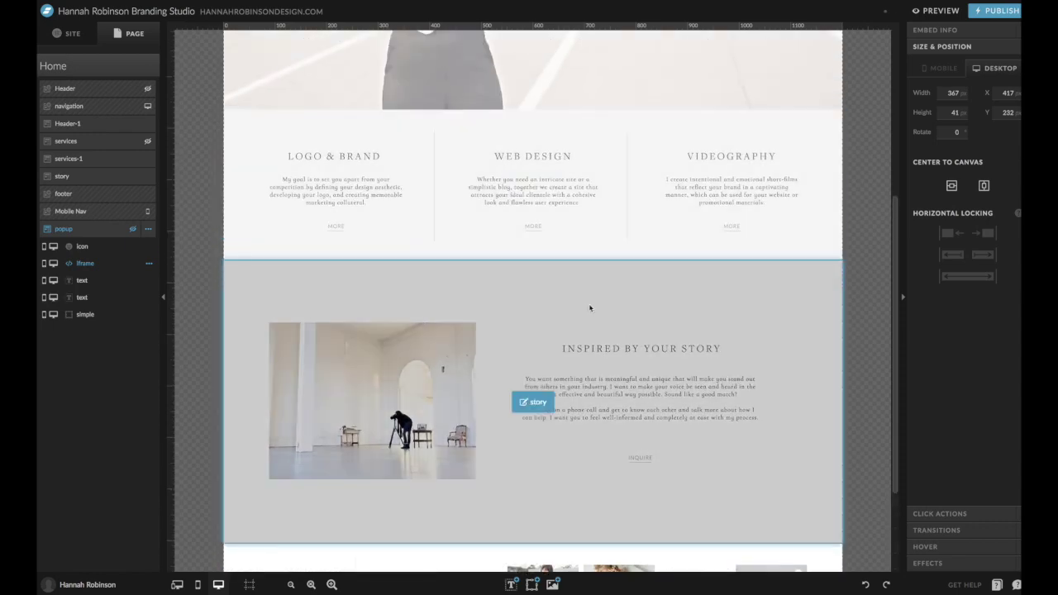
{"action": "scroll", "coordinate": [590, 307], "scroll_direction": "down", "scroll_amount": 3}
{"action": "left_click", "coordinate": [153, 73]}
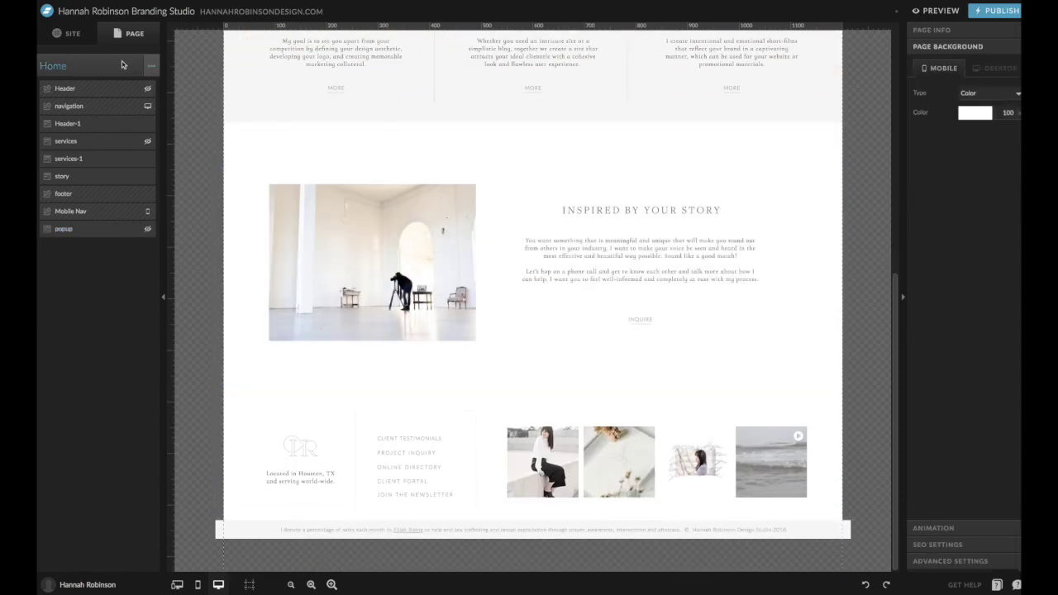
{"action": "left_click", "coordinate": [152, 66]}
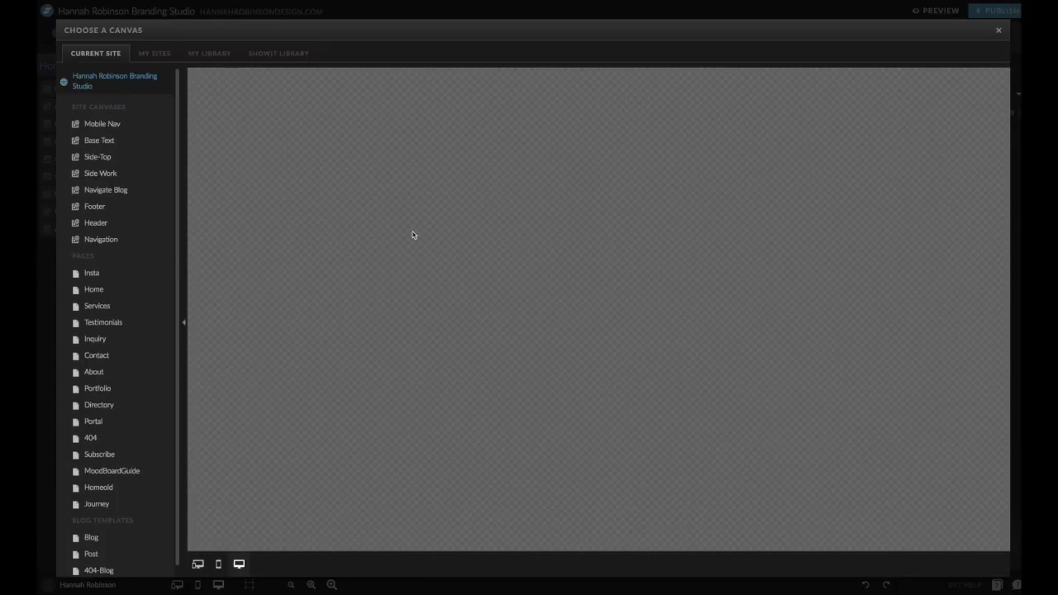
{"action": "key", "text": "Escape"}
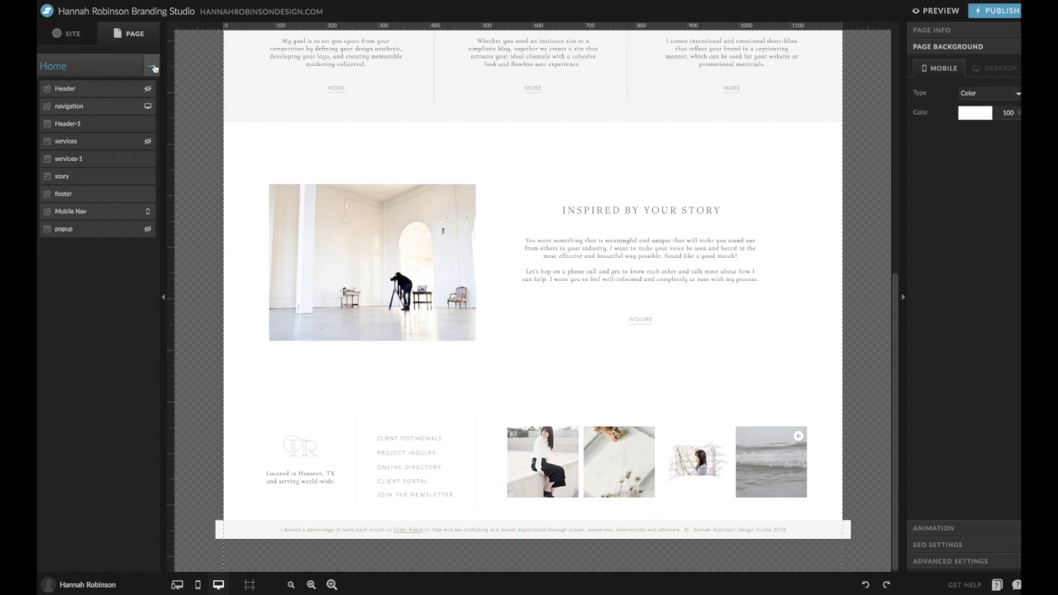
{"action": "left_click", "coordinate": [151, 66]}
{"action": "left_click", "coordinate": [154, 94]}
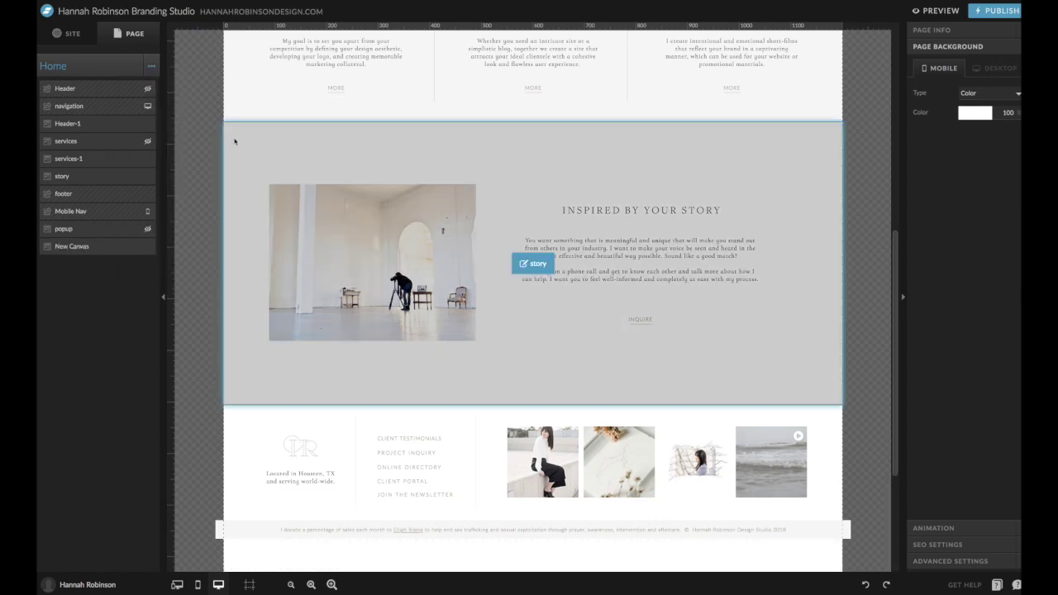
Rename the newly added canvas as subscribe
{"action": "left_click", "coordinate": [109, 249]}
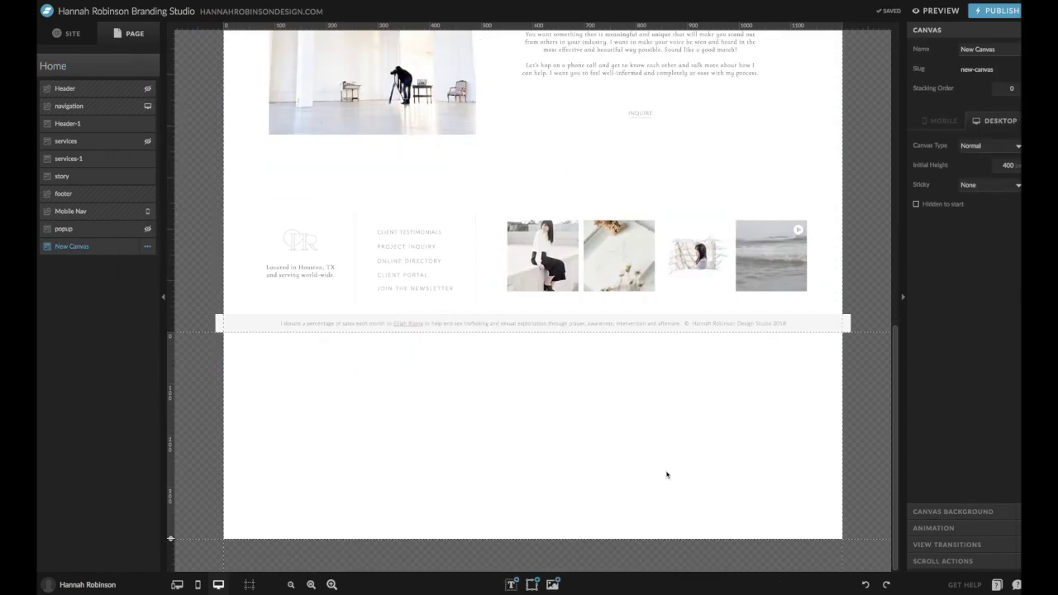
{"action": "double_click", "coordinate": [72, 246]}
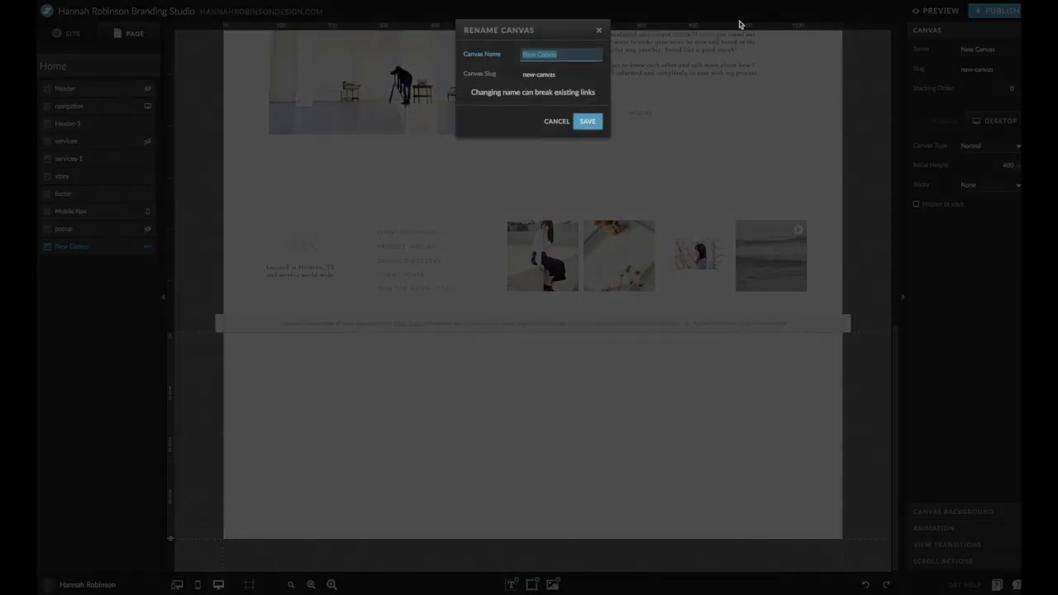
{"action": "type", "text": "subscribe"}
{"action": "key", "text": "Return"}
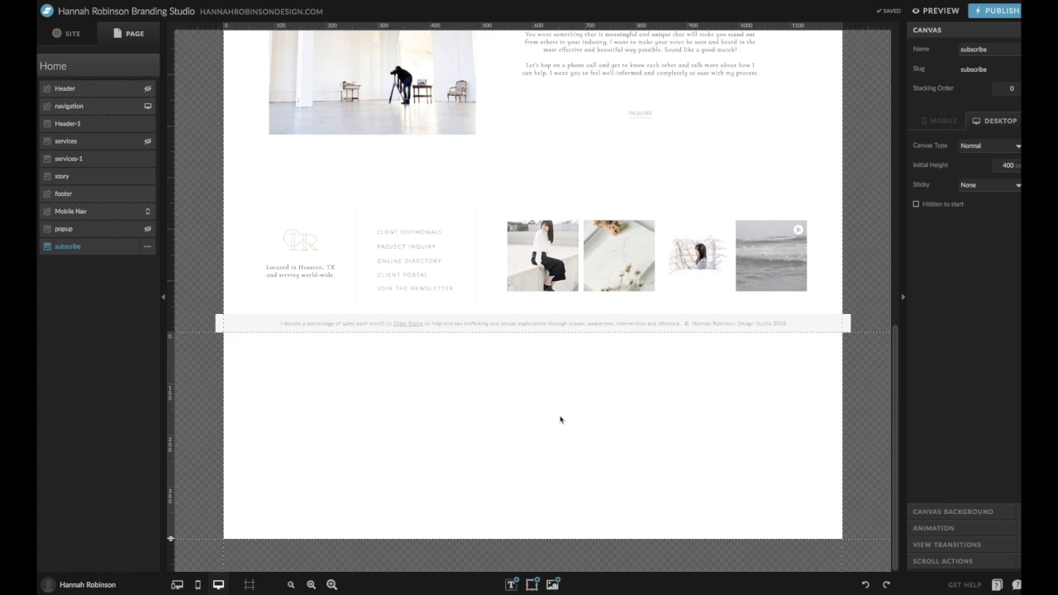
Add a simple rectangle shape to the subscribe canvas
{"action": "left_click", "coordinate": [530, 585]}
{"action": "left_click", "coordinate": [532, 583]}
{"action": "left_click", "coordinate": [533, 518]}
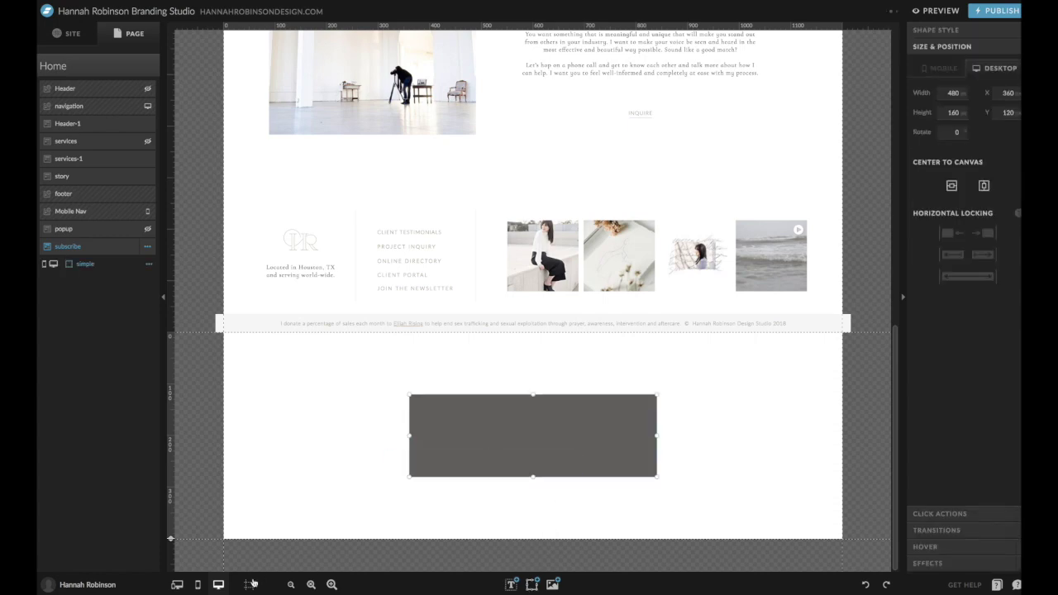
Show the mobile and desktop layouts side by side and move the subscribe canvas directly below the footer, above Mobile Nav
{"action": "left_click", "coordinate": [177, 585]}
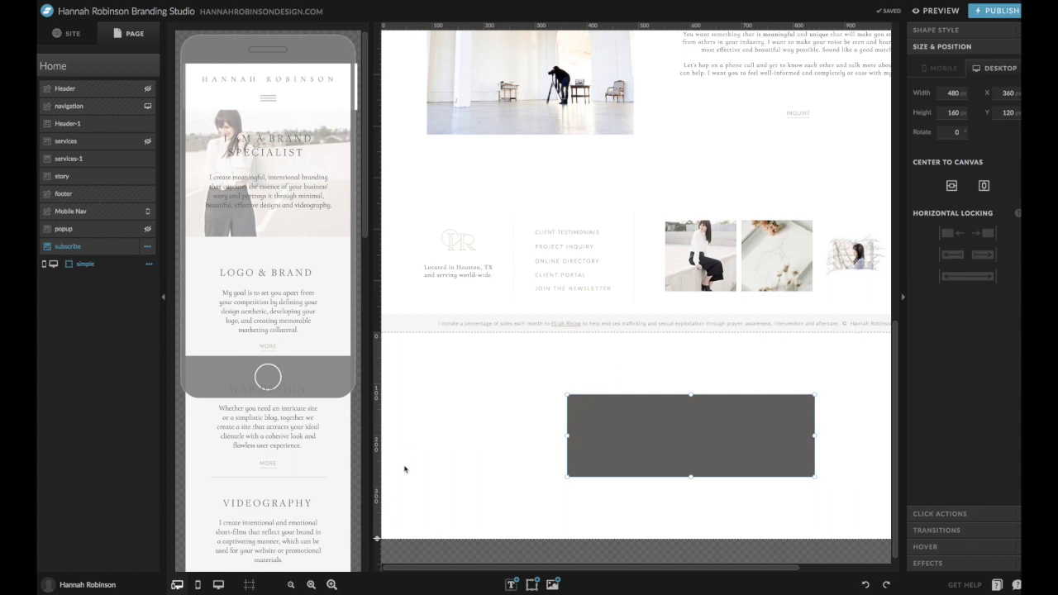
{"action": "scroll", "coordinate": [309, 214], "scroll_direction": "down", "scroll_amount": 10}
{"action": "left_click", "coordinate": [324, 519]}
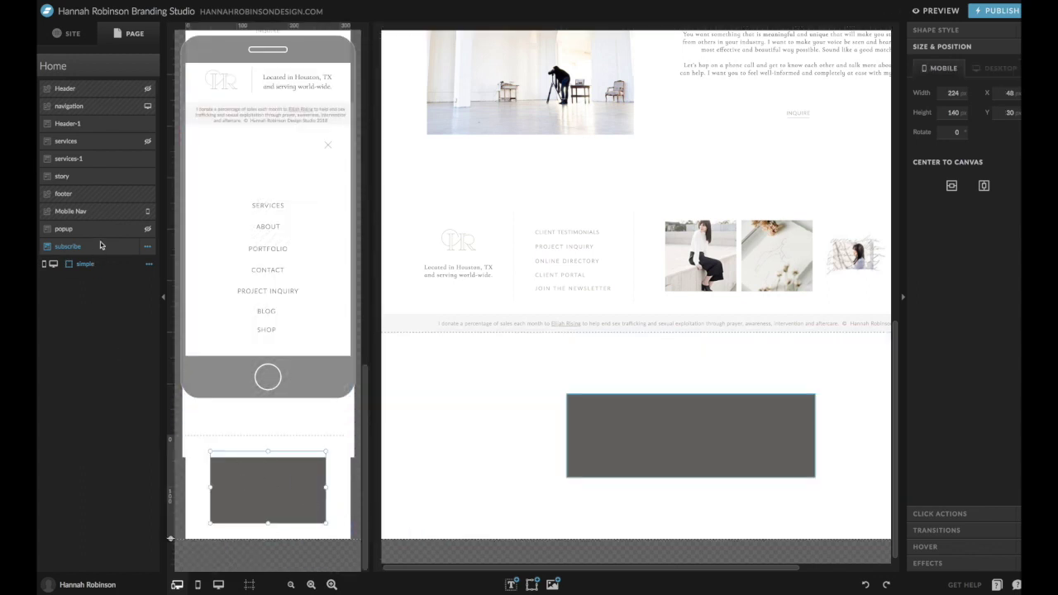
{"action": "left_click_drag", "start_coordinate": [101, 246], "coordinate": [99, 211]}
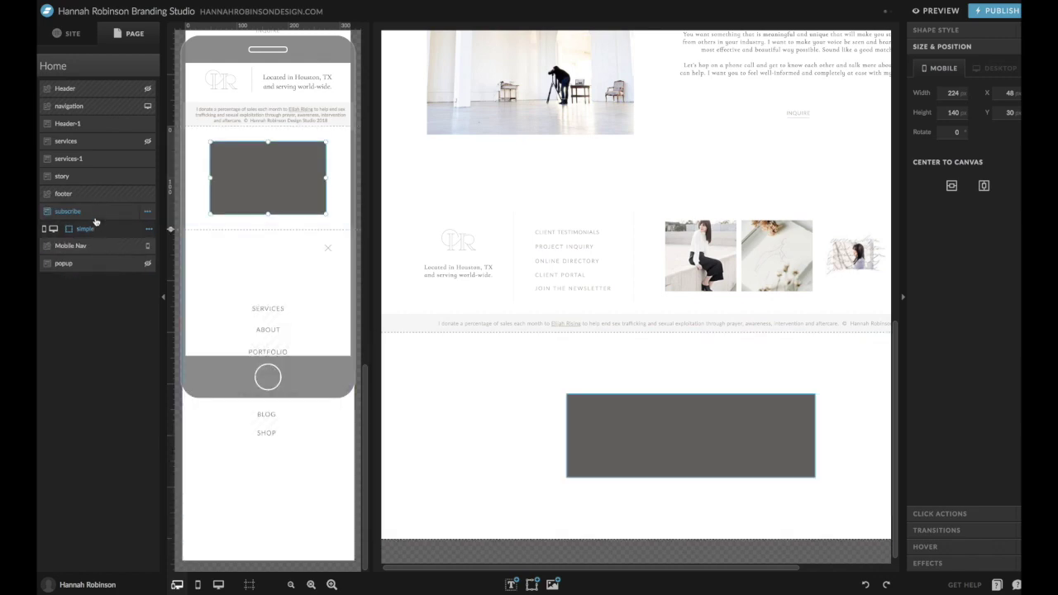
Enlarge the desktop rectangle to about 540 by 292 px and center it horizontally on the canvas
{"action": "left_click", "coordinate": [633, 442]}
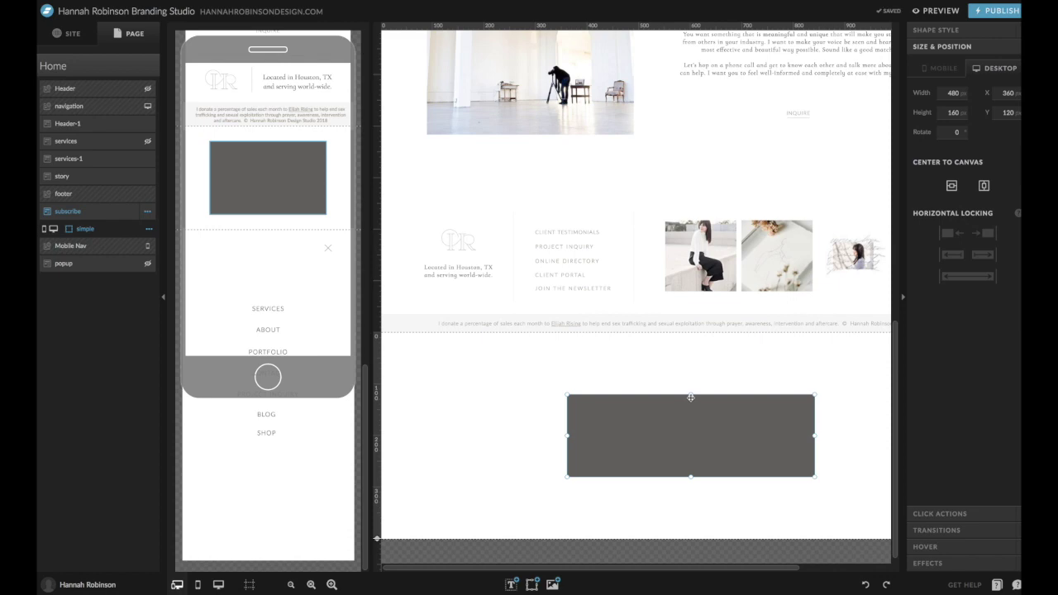
{"action": "left_click_drag", "start_coordinate": [690, 395], "coordinate": [690, 358]}
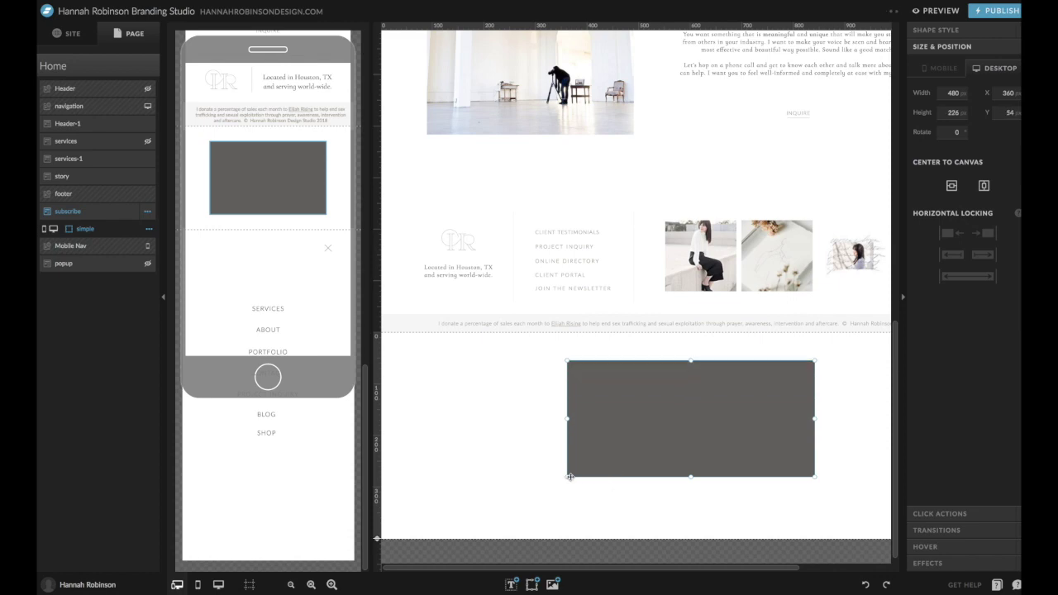
{"action": "left_click_drag", "start_coordinate": [566, 476], "coordinate": [535, 510]}
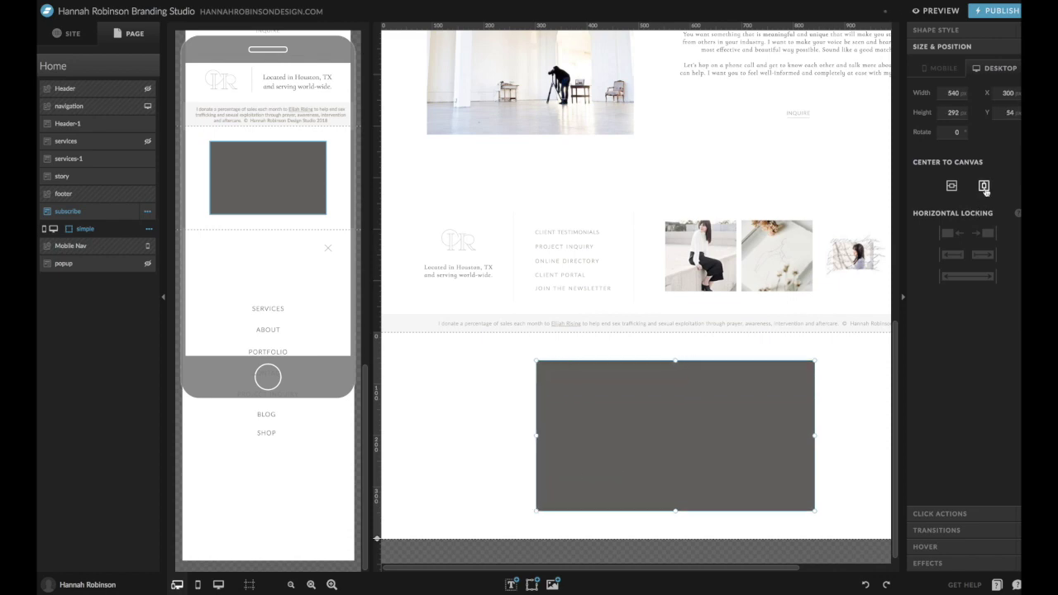
{"action": "left_click", "coordinate": [983, 185]}
Fill the desktop rectangle with tan palette color 3
{"action": "left_click", "coordinate": [935, 31]}
{"action": "left_click", "coordinate": [975, 76]}
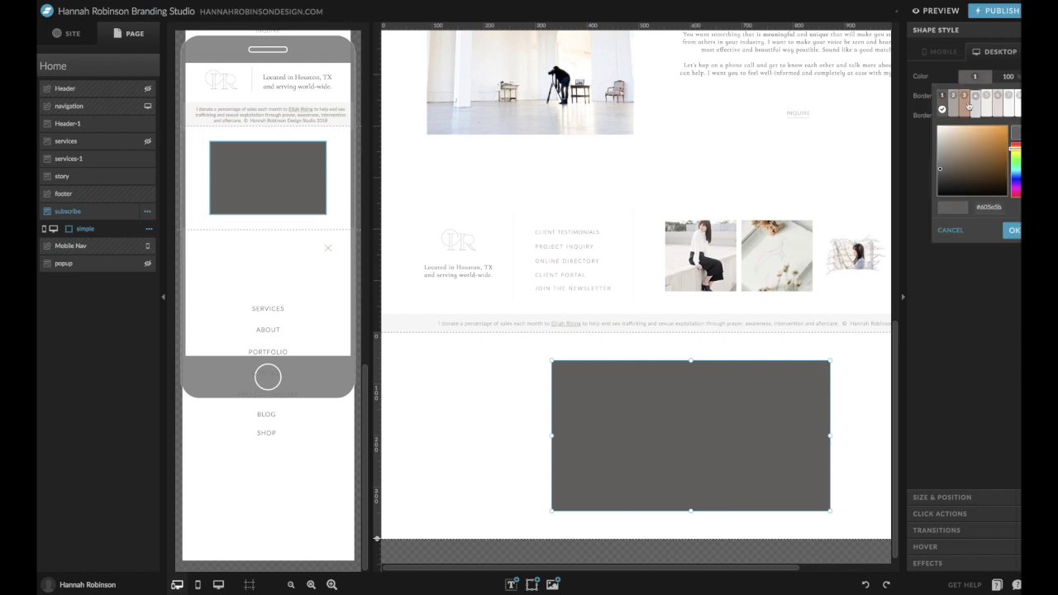
{"action": "left_click", "coordinate": [963, 95]}
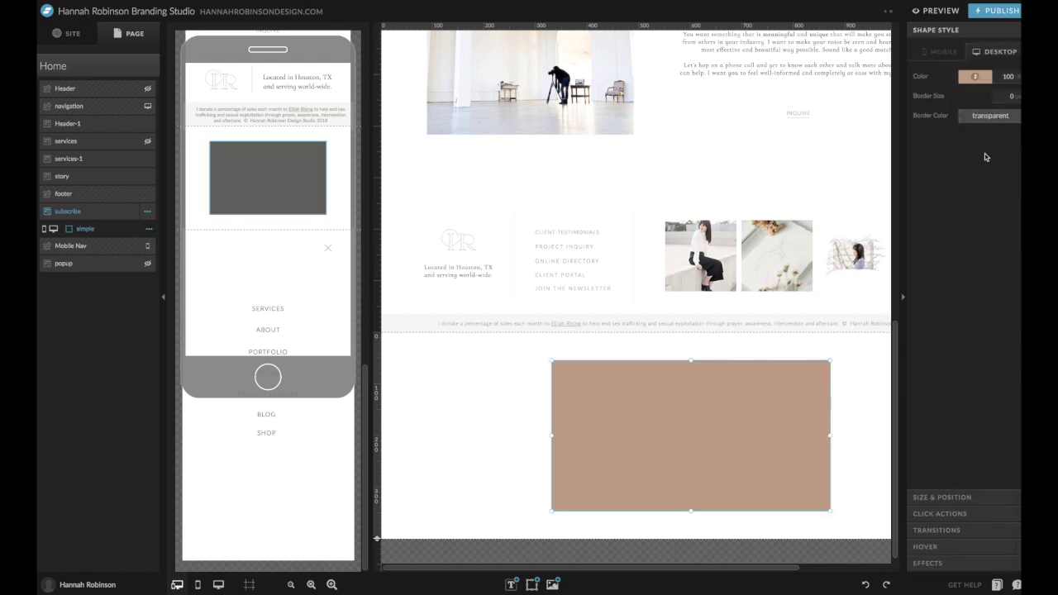
{"action": "left_click", "coordinate": [940, 499]}
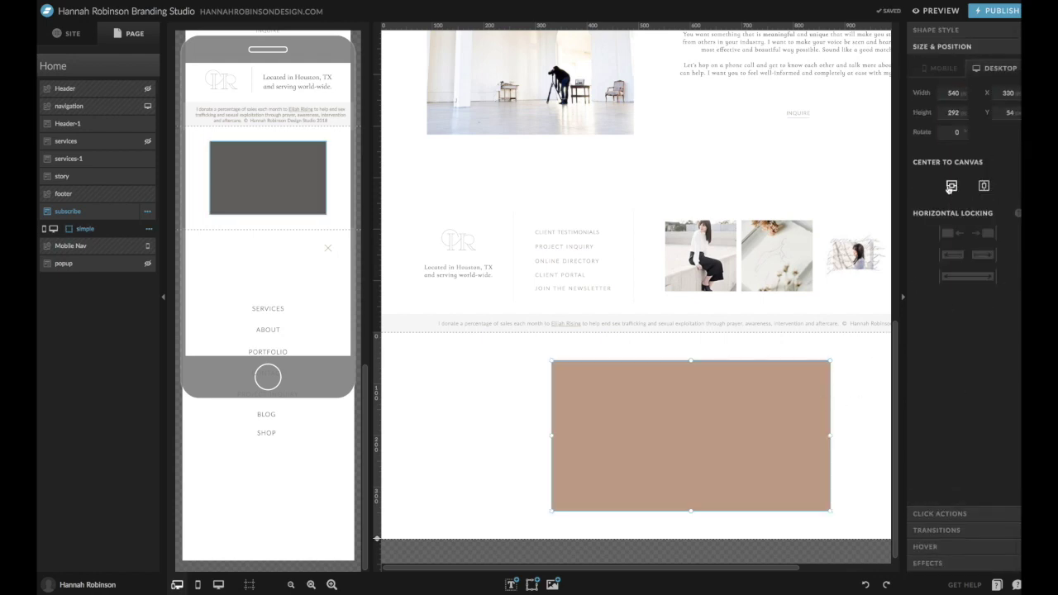
{"action": "left_click", "coordinate": [866, 404]}
Extend the mobile subscribe canvas downward to make it much taller
{"action": "left_click_drag", "start_coordinate": [755, 567], "coordinate": [789, 567]}
{"action": "left_click", "coordinate": [267, 389]}
{"action": "left_click_drag", "start_coordinate": [170, 230], "coordinate": [169, 364]}
Enlarge the mobile rectangle to about 268 by 417 px so it nearly fills the subscribe canvas
{"action": "left_click", "coordinate": [274, 207]}
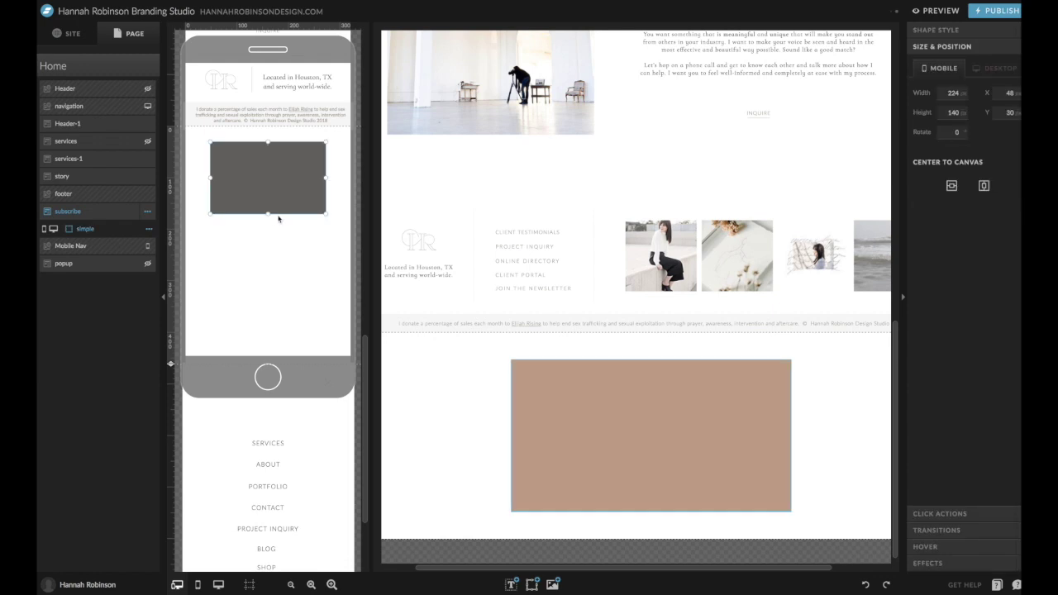
{"action": "left_click_drag", "start_coordinate": [267, 215], "coordinate": [268, 347]}
{"action": "left_click_drag", "start_coordinate": [256, 243], "coordinate": [243, 234]}
{"action": "left_click_drag", "start_coordinate": [312, 336], "coordinate": [335, 348]}
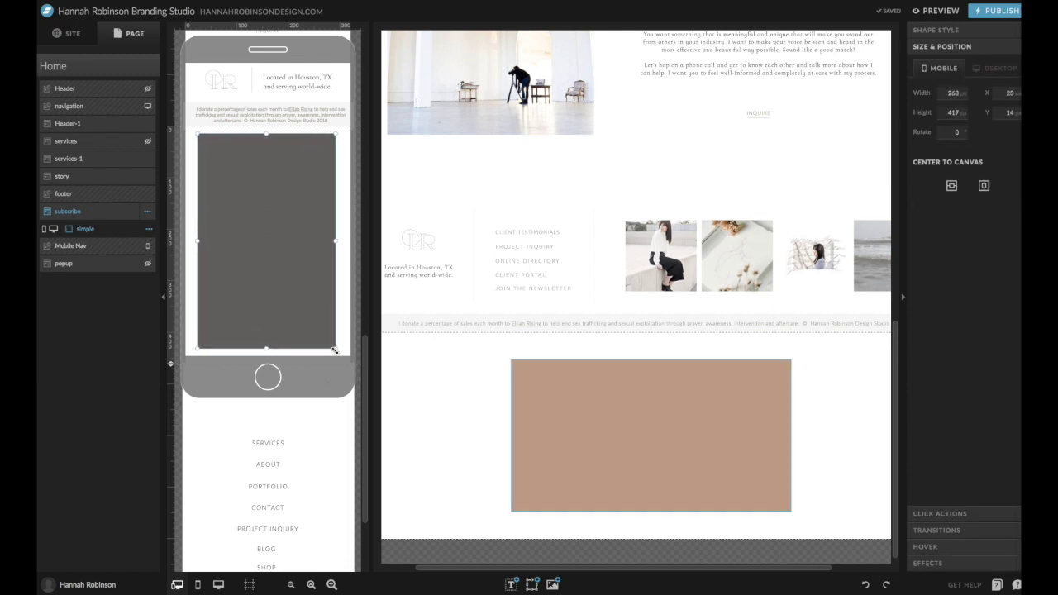
Fill the mobile rectangle with tan palette color 3 and center it horizontally and vertically on the canvas
{"action": "left_click", "coordinate": [967, 33]}
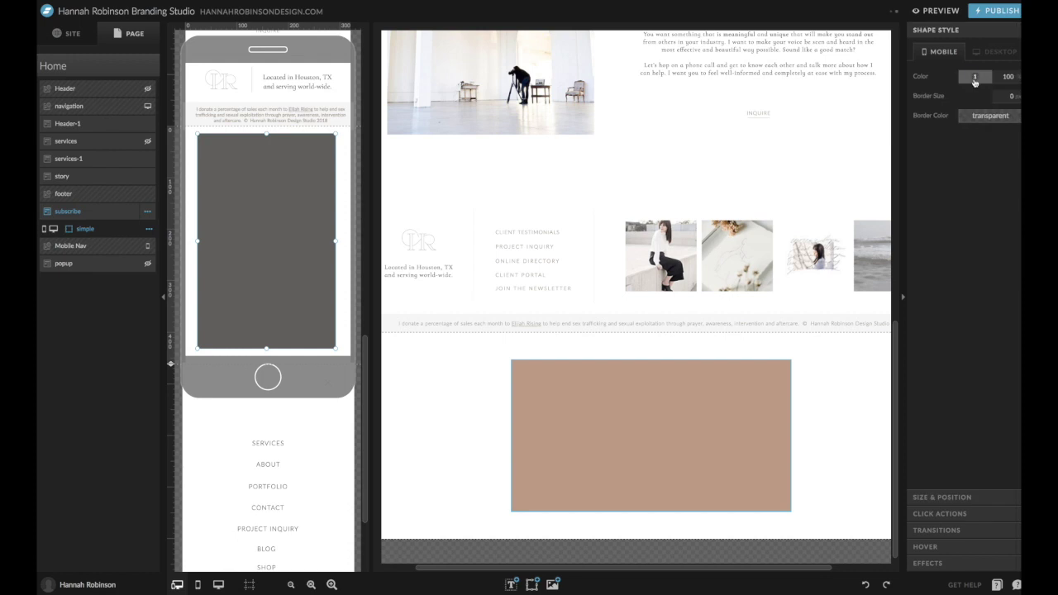
{"action": "left_click", "coordinate": [975, 78]}
{"action": "left_click", "coordinate": [961, 94]}
{"action": "left_click", "coordinate": [941, 496]}
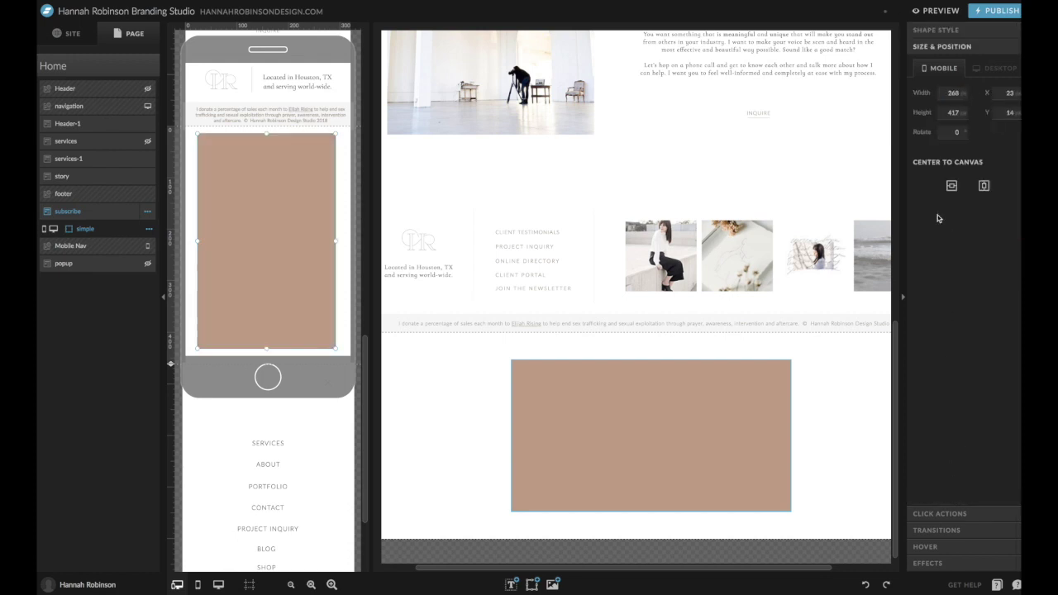
{"action": "left_click", "coordinate": [952, 186]}
{"action": "left_click", "coordinate": [983, 185]}
Add a title text to the subscribe canvas and place it near the desktop rectangle's upper edge
{"action": "left_click", "coordinate": [781, 411]}
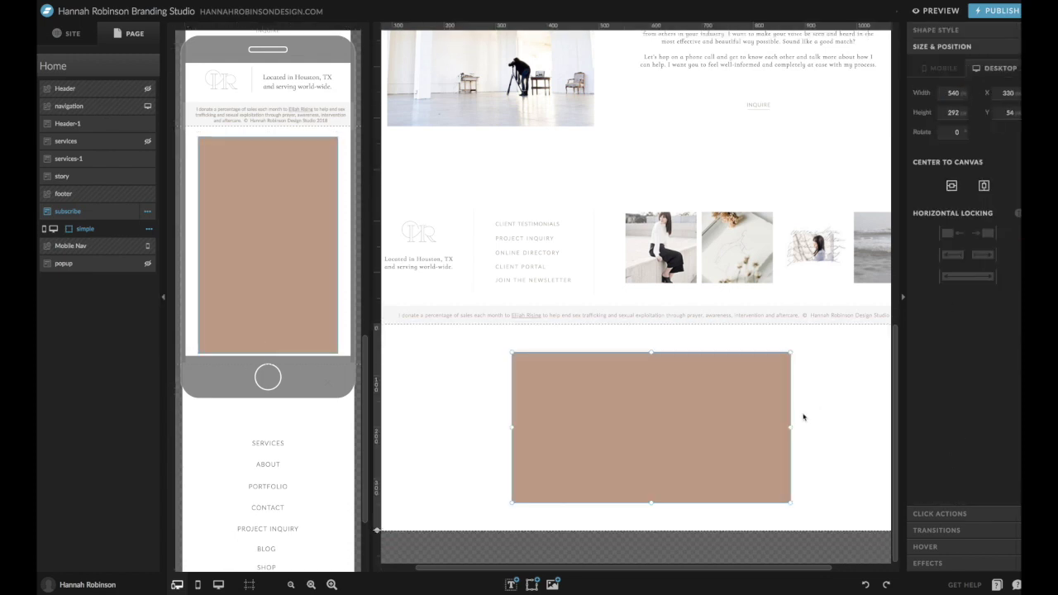
{"action": "mouse_move", "coordinate": [510, 585]}
{"action": "left_click", "coordinate": [502, 525]}
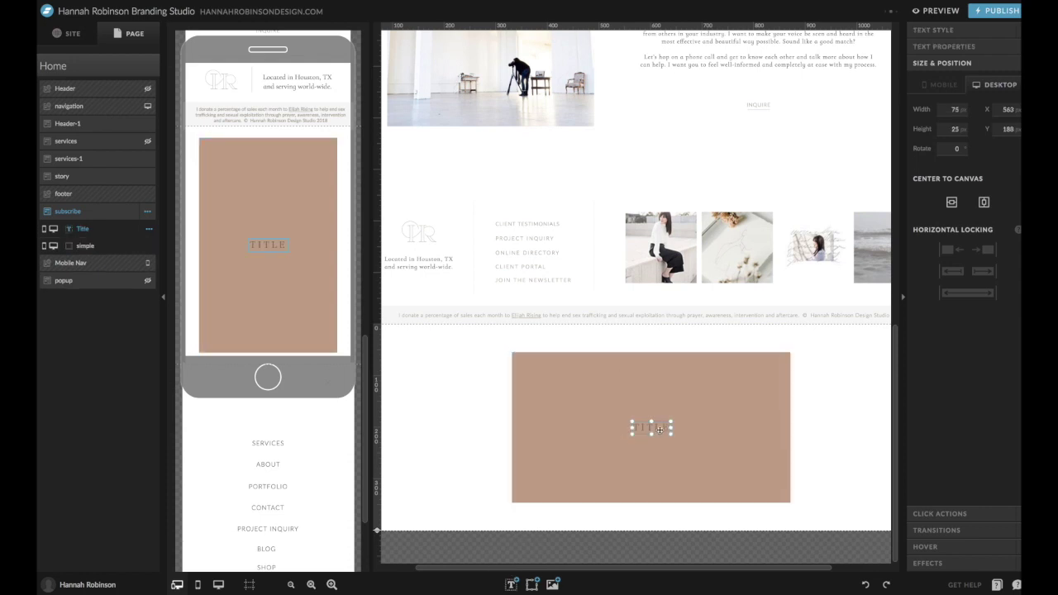
{"action": "left_click_drag", "start_coordinate": [653, 427], "coordinate": [641, 382]}
Change the title text to "hello there!" and widen its desktop text box to about 291 px
{"action": "double_click", "coordinate": [643, 383]}
{"action": "type", "text": "HERE!"}
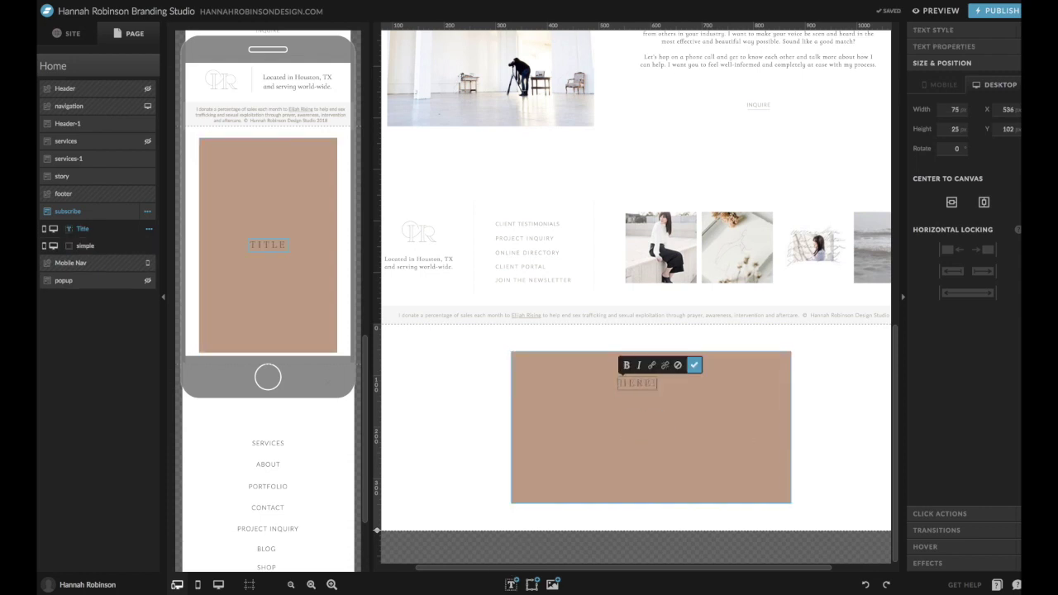
{"action": "left_click", "coordinate": [829, 430]}
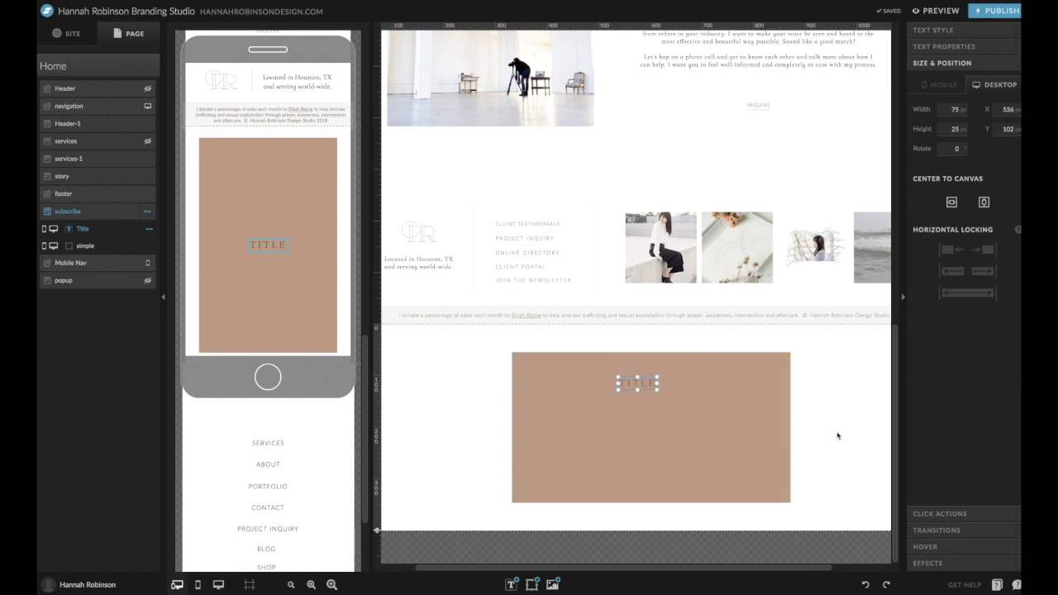
{"action": "left_click", "coordinate": [658, 385]}
{"action": "left_click_drag", "start_coordinate": [659, 384], "coordinate": [769, 384]}
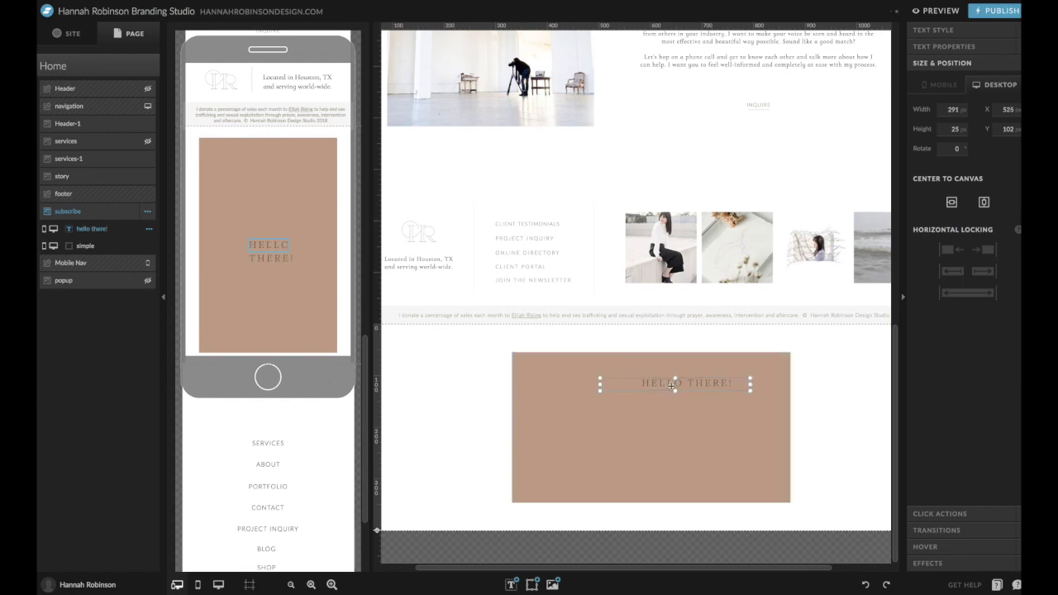
Color the desktop "hello there!" title white
{"action": "left_click", "coordinate": [933, 30]}
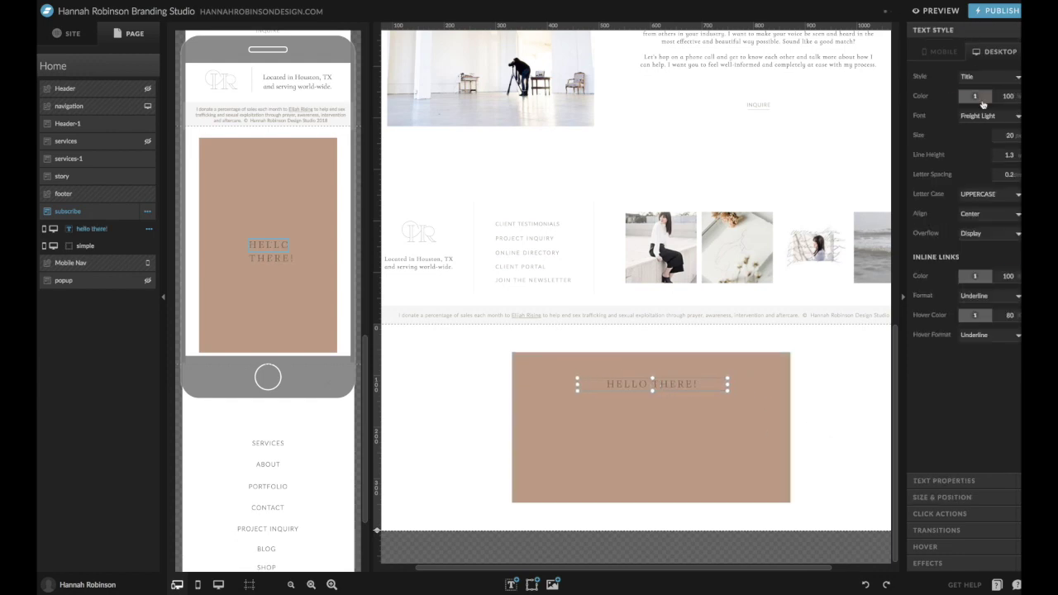
{"action": "left_click", "coordinate": [982, 96]}
{"action": "left_click", "coordinate": [938, 137]}
{"action": "left_click", "coordinate": [799, 427]}
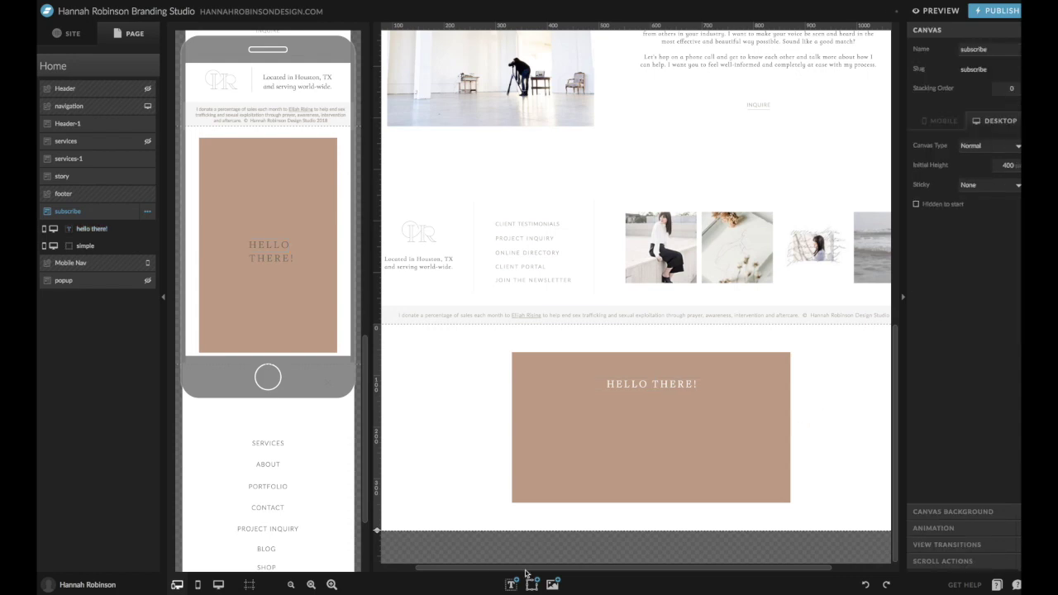
Place the mobile "hello there!" title on one line near the mobile rectangle's upper edge and color it white
{"action": "left_click", "coordinate": [278, 250]}
{"action": "left_click_drag", "start_coordinate": [277, 247], "coordinate": [319, 167]}
{"action": "left_click", "coordinate": [977, 96]}
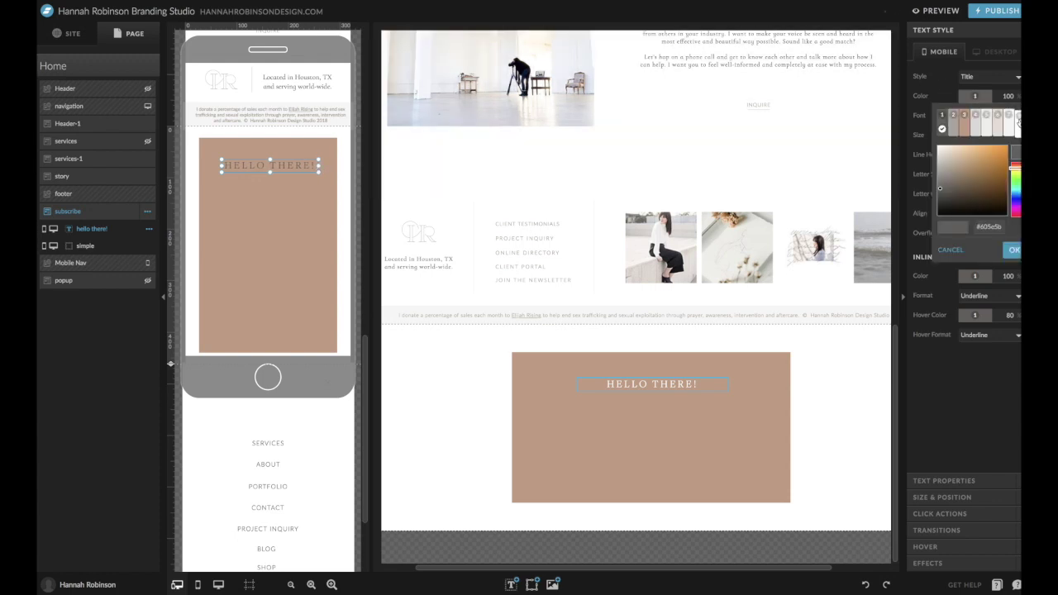
{"action": "left_click", "coordinate": [1018, 122]}
Add a heading text to the subscribe canvas and color it white in both the desktop and mobile versions
{"action": "mouse_move", "coordinate": [510, 584]}
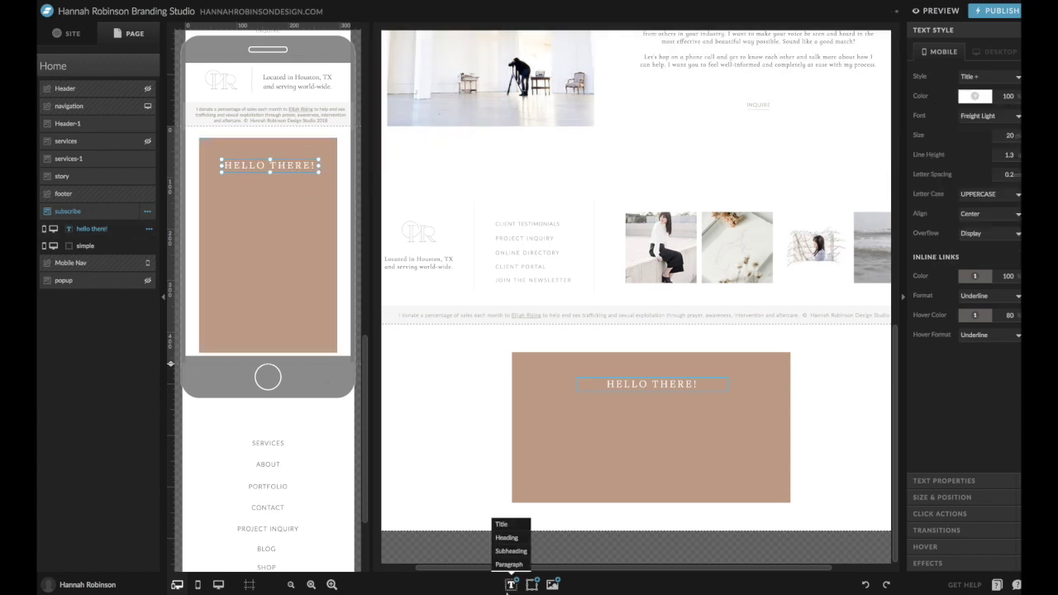
{"action": "left_click_drag", "start_coordinate": [510, 539], "coordinate": [561, 457]}
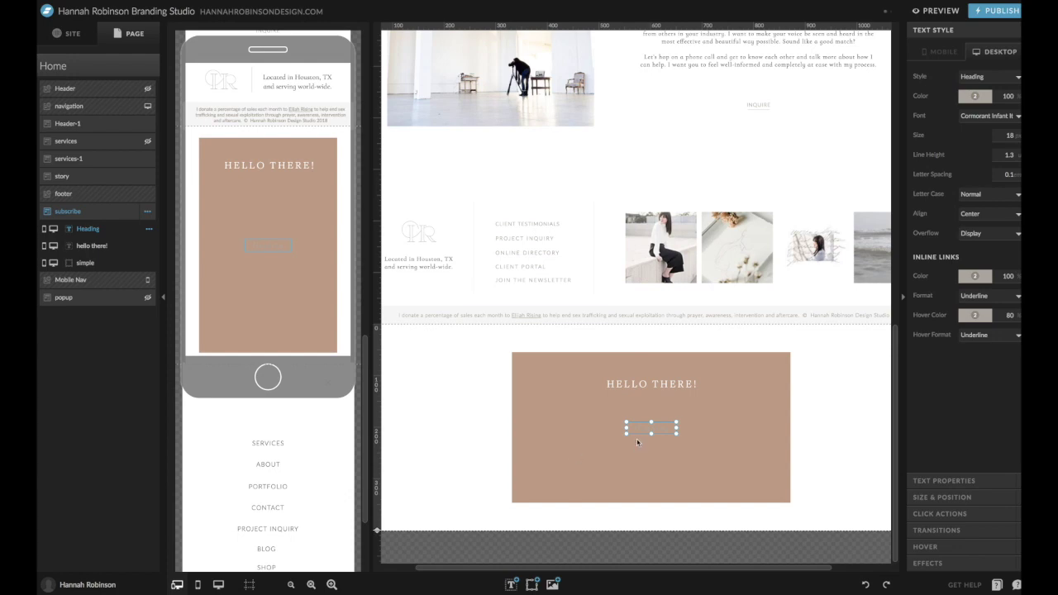
{"action": "left_click", "coordinate": [977, 96]}
{"action": "left_click", "coordinate": [1015, 120]}
{"action": "left_click", "coordinate": [942, 53]}
{"action": "left_click", "coordinate": [975, 96]}
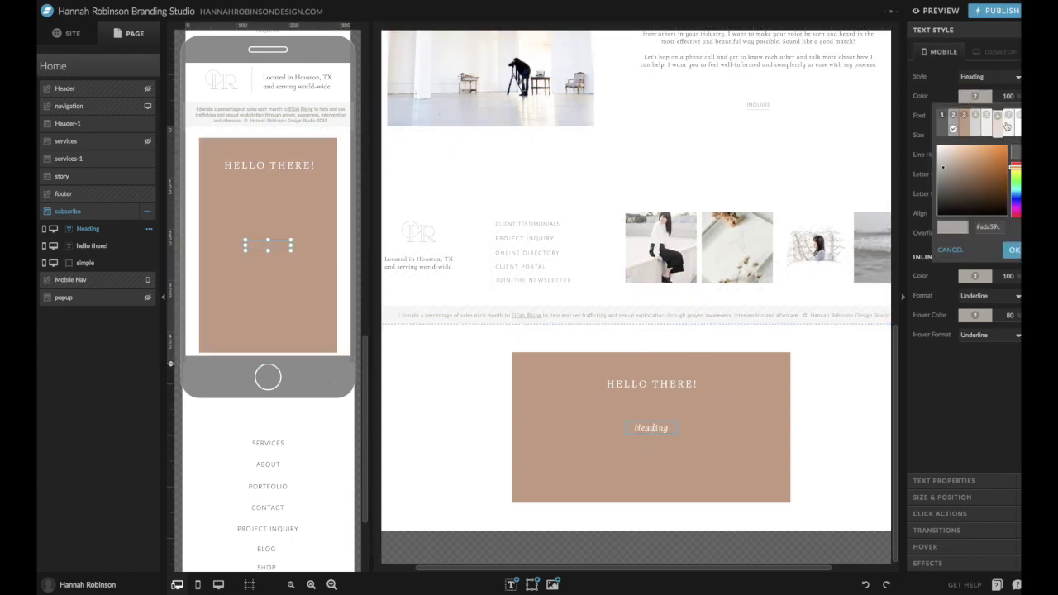
{"action": "left_click", "coordinate": [1007, 127]}
{"action": "left_click", "coordinate": [998, 52]}
{"action": "left_click", "coordinate": [631, 446]}
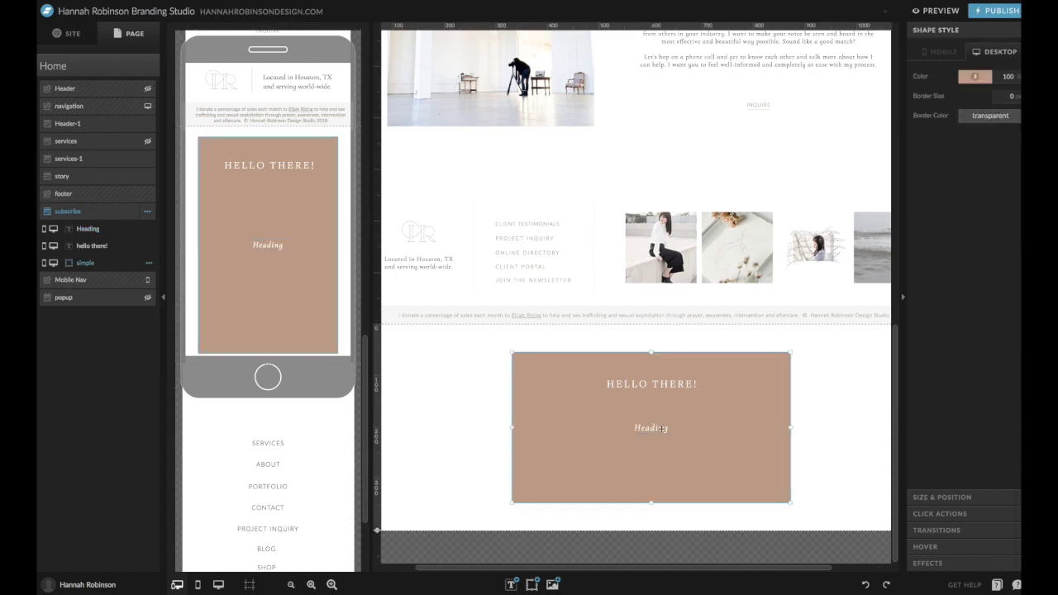
Change the heading text to "subscribe to my newsletter"
{"action": "left_click", "coordinate": [660, 428]}
{"action": "double_click", "coordinate": [661, 428]}
{"action": "type", "text": "sub"}
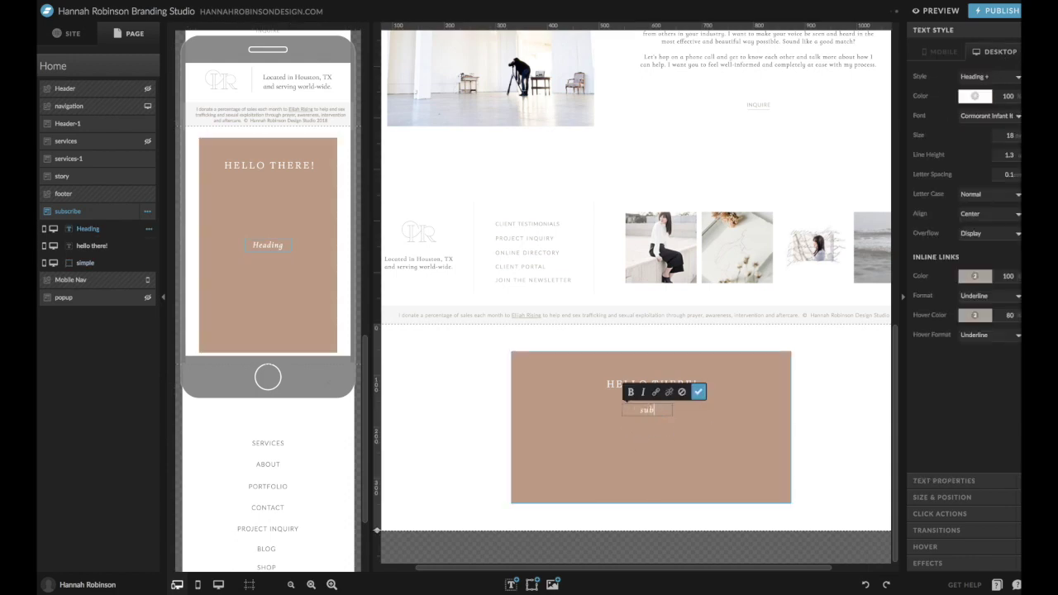
{"action": "type", "text": "scribe to"}
{"action": "key", "text": "ctrl+a"}
{"action": "type", "text": "my ne"}
{"action": "type", "text": "w"}
{"action": "type", "text": "sletter"}
{"action": "left_click", "coordinate": [698, 391]}
Fit the "subscribe to my newsletter" heading on one line directly below the title on both desktop and mobile
{"action": "left_click_drag", "start_coordinate": [661, 413], "coordinate": [693, 403]}
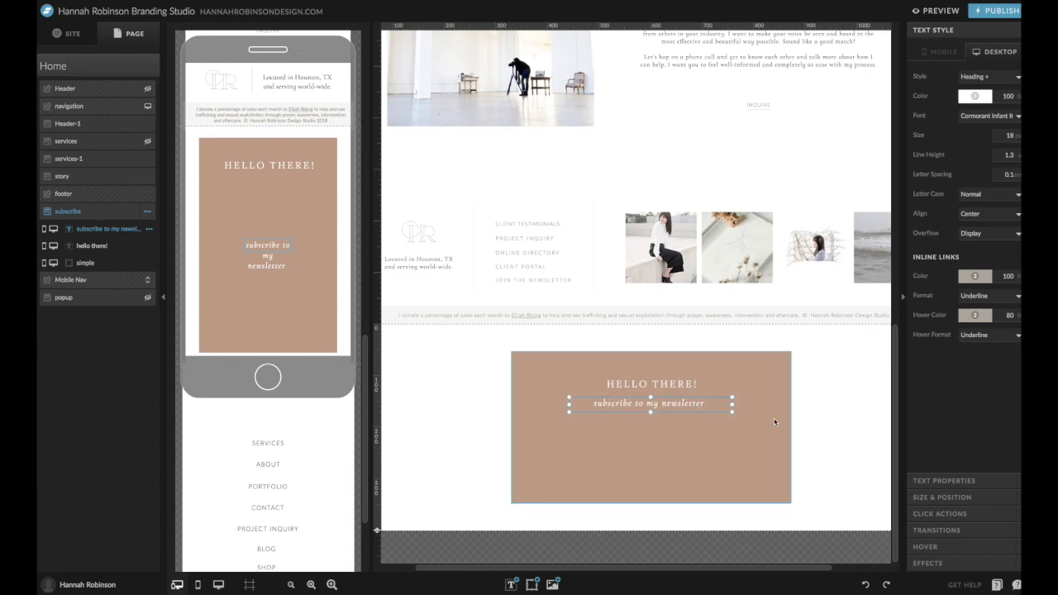
{"action": "left_click", "coordinate": [823, 409]}
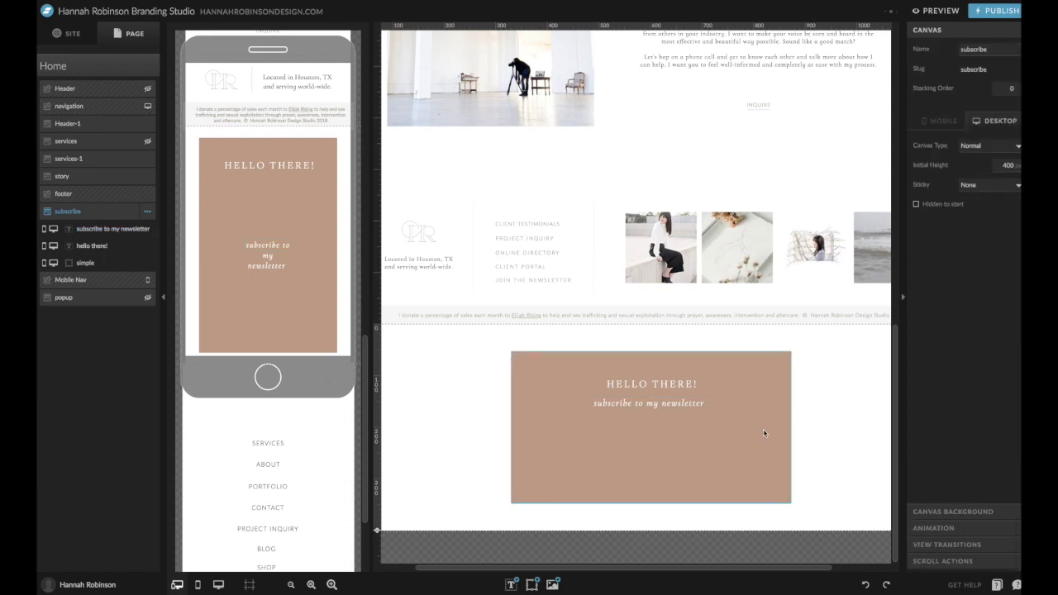
{"action": "mouse_move", "coordinate": [531, 584]}
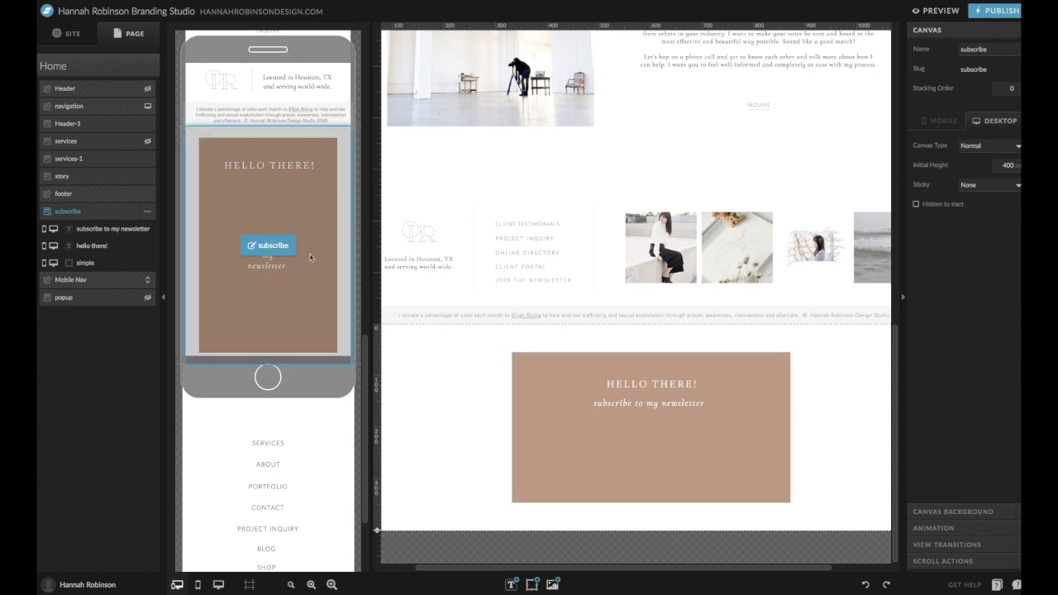
{"action": "left_click_drag", "start_coordinate": [267, 246], "coordinate": [305, 189]}
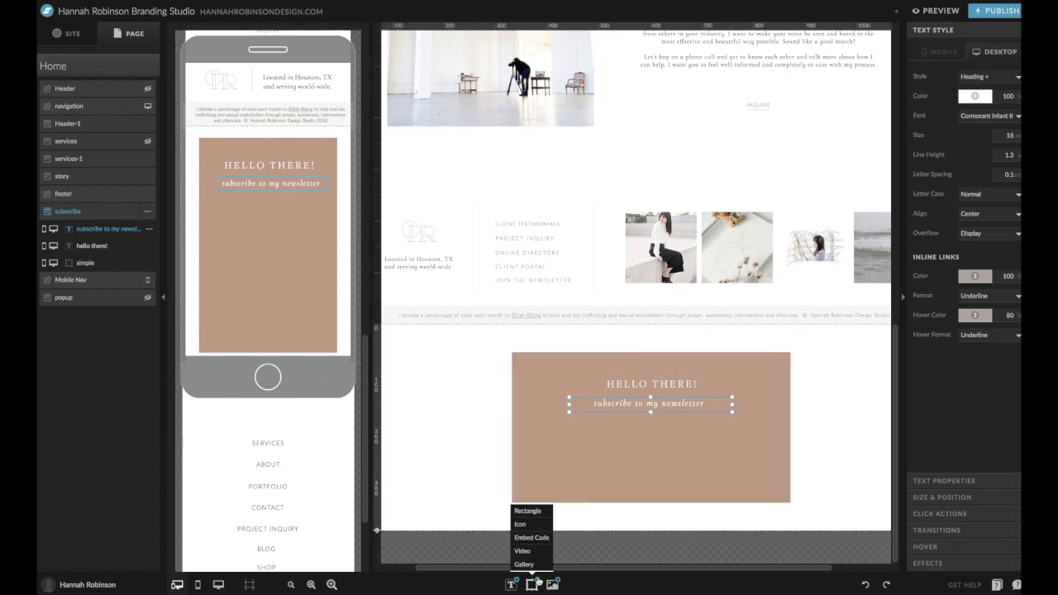
Add an icon to the subscribe canvas, place it in the desktop rectangle's upper-right corner and color it white
{"action": "left_click", "coordinate": [526, 525]}
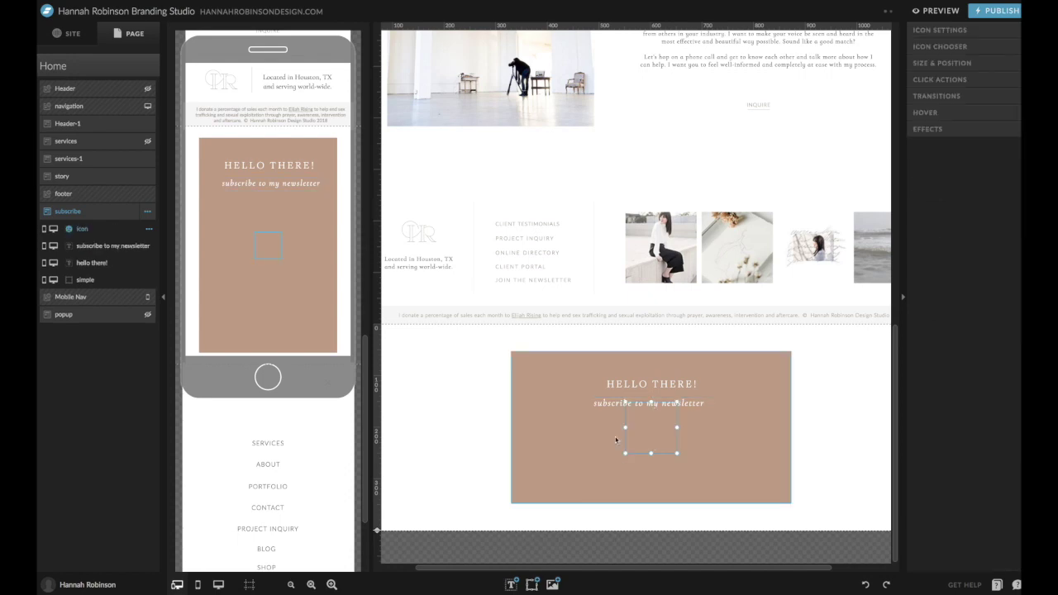
{"action": "left_click_drag", "start_coordinate": [666, 425], "coordinate": [744, 385]}
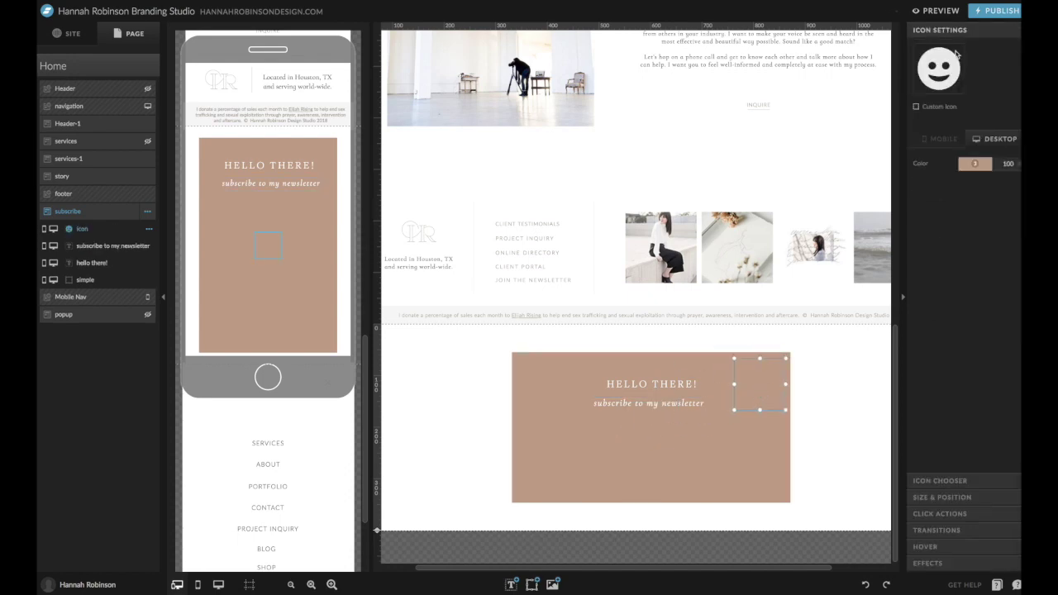
{"action": "left_click", "coordinate": [974, 163]}
{"action": "left_click", "coordinate": [1003, 195]}
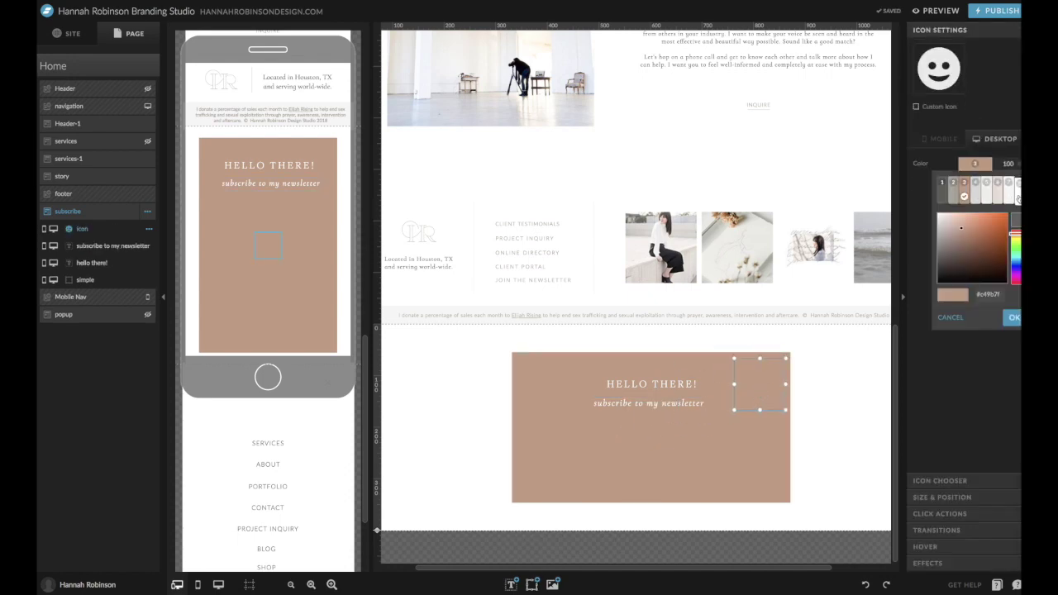
{"action": "left_click", "coordinate": [1013, 317]}
Shrink the desktop icon into the rectangle's corner and change its symbol to the thin X
{"action": "left_click_drag", "start_coordinate": [734, 410], "coordinate": [764, 376]}
{"action": "left_click", "coordinate": [955, 483]}
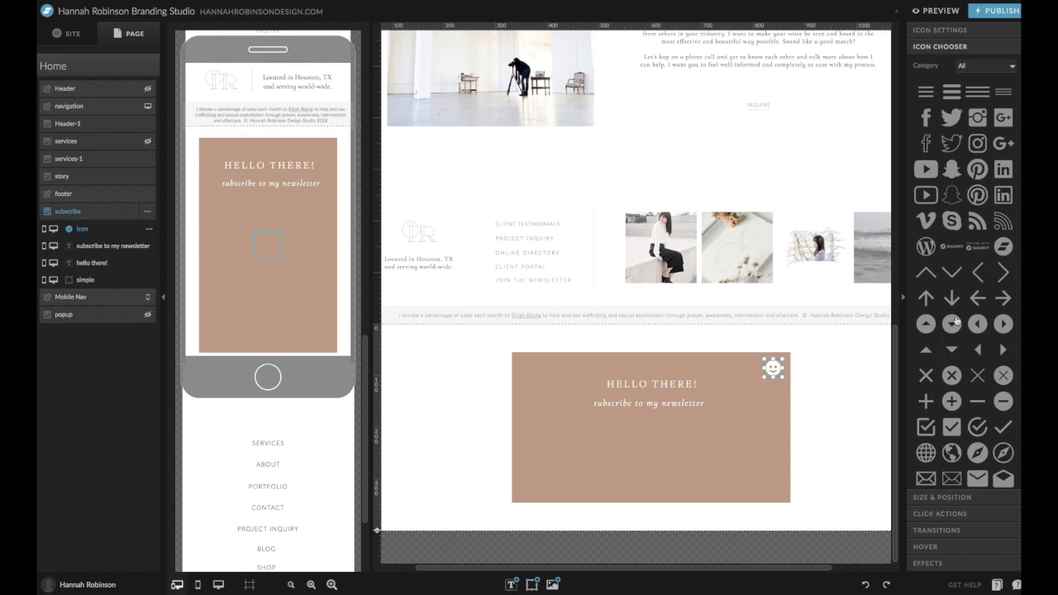
{"action": "left_click", "coordinate": [979, 379]}
{"action": "left_click", "coordinate": [853, 416]}
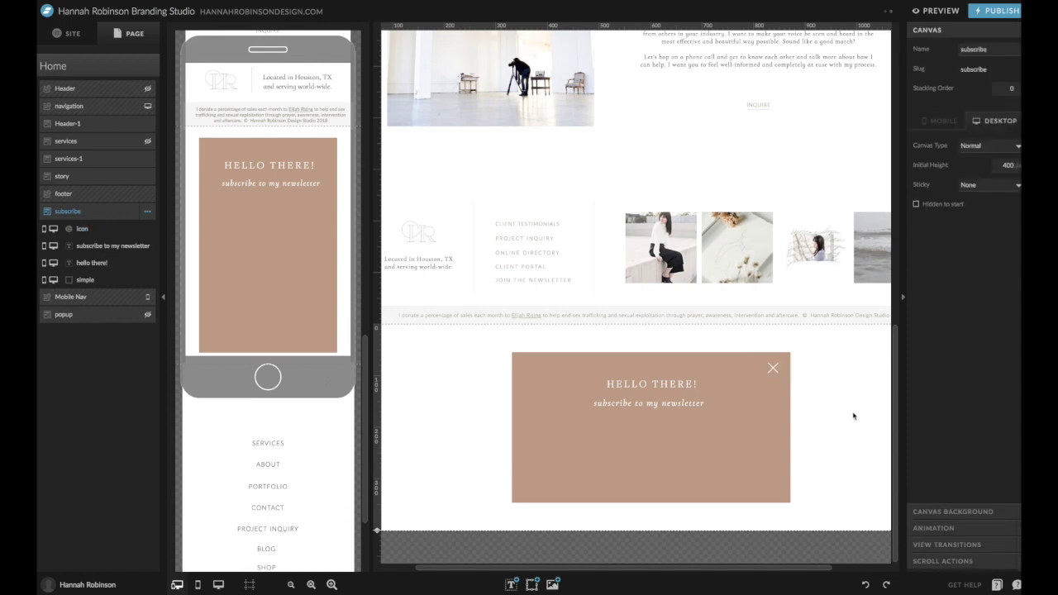
Move the mobile X icon to the mobile rectangle's upper-right corner and color it white
{"action": "left_click", "coordinate": [772, 369]}
{"action": "left_click", "coordinate": [275, 260]}
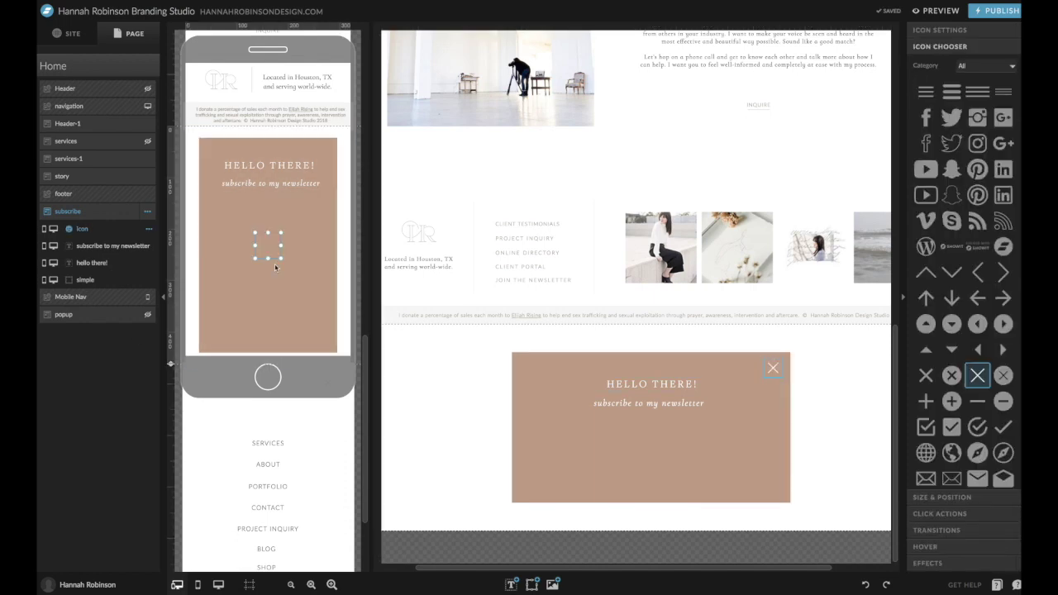
{"action": "left_click_drag", "start_coordinate": [271, 235], "coordinate": [319, 148]}
{"action": "left_click", "coordinate": [940, 30]}
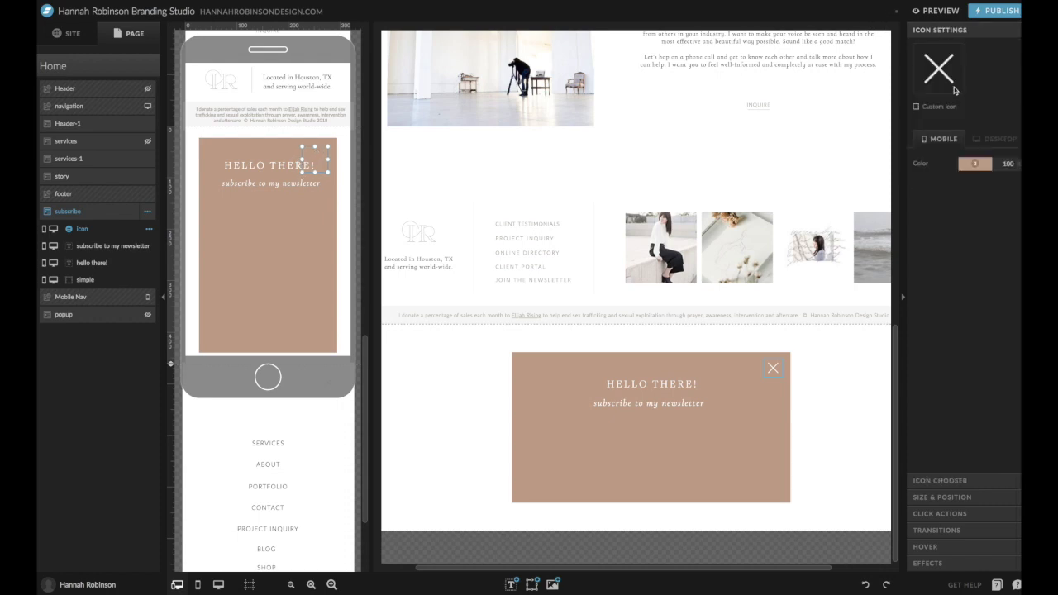
{"action": "left_click", "coordinate": [975, 163]}
{"action": "left_click", "coordinate": [938, 211]}
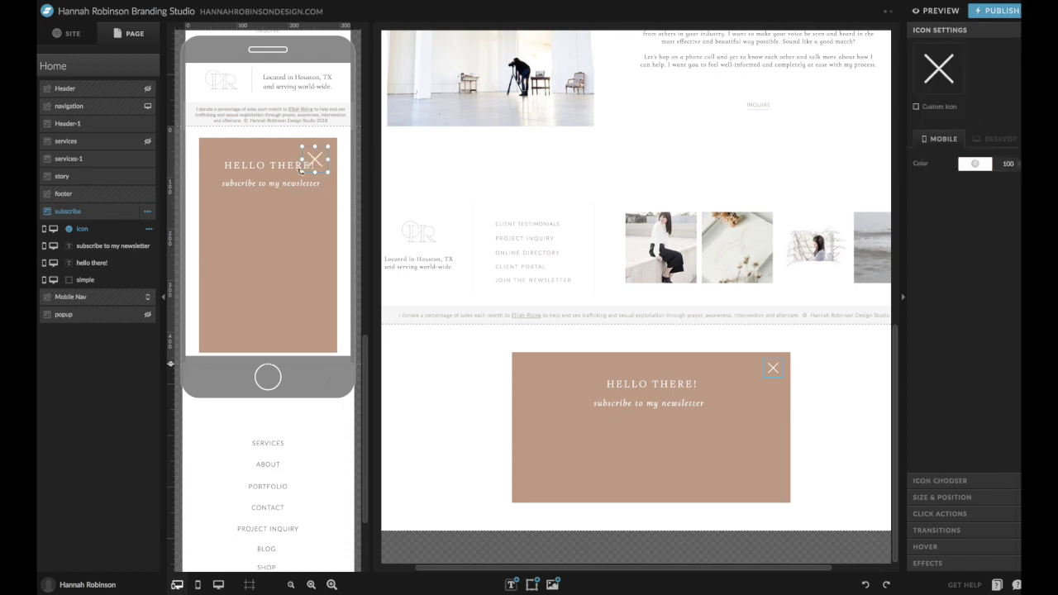
Lower the mobile title and newsletter heading so both sit clear below the X icon
{"action": "left_click", "coordinate": [275, 178]}
{"action": "left_click", "coordinate": [275, 178]}
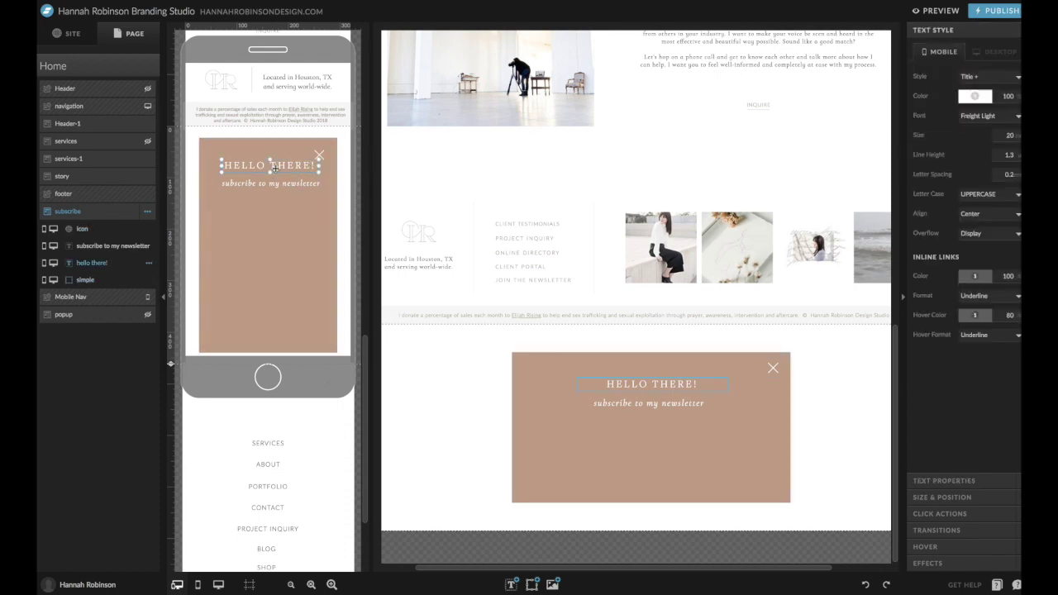
{"action": "left_click", "coordinate": [274, 184]}
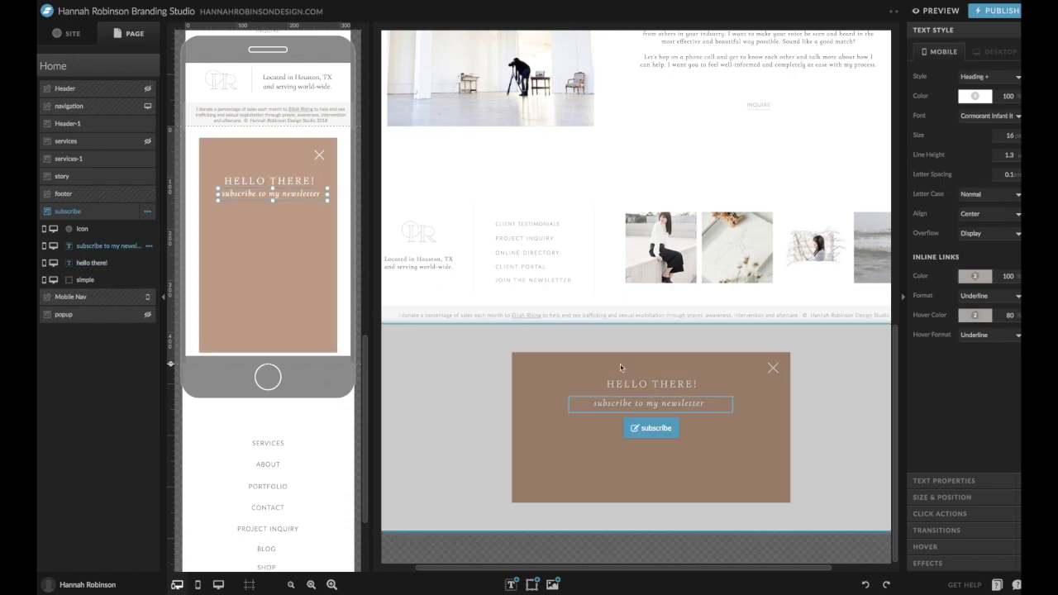
{"action": "left_click", "coordinate": [798, 402]}
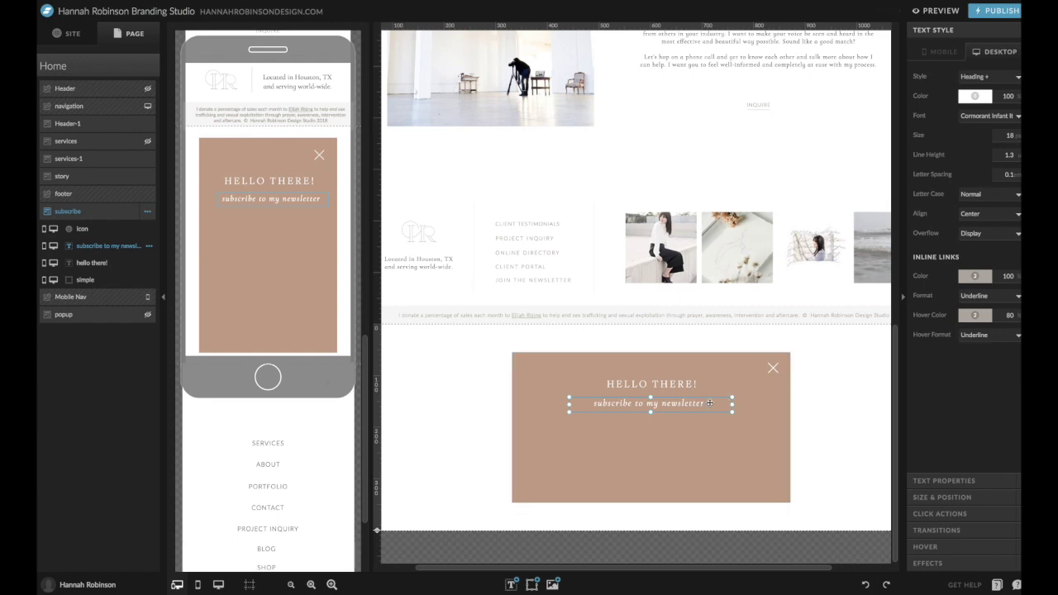
{"action": "left_click", "coordinate": [839, 418]}
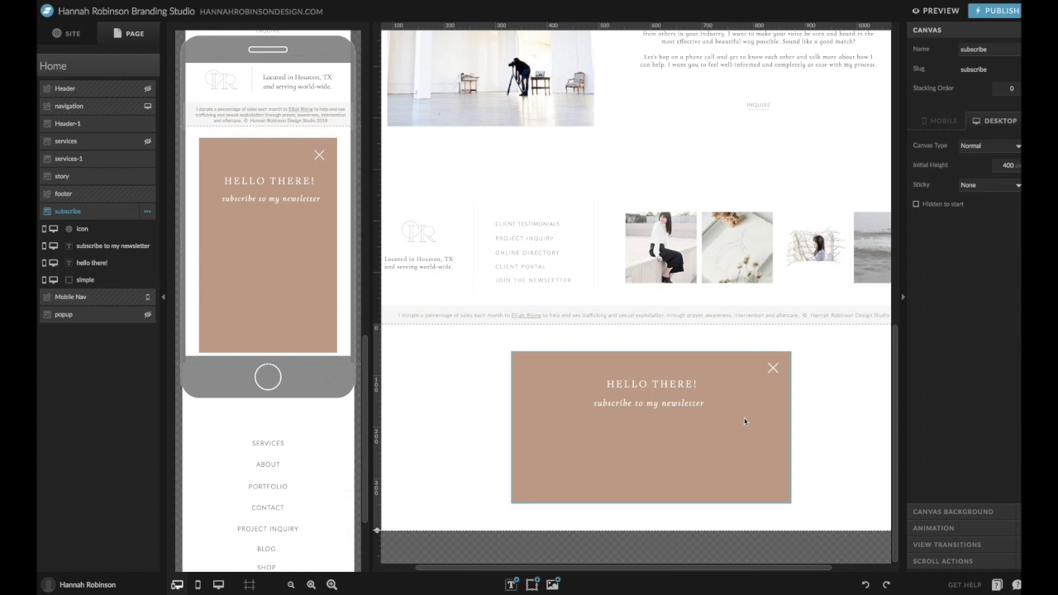
{"action": "left_click", "coordinate": [688, 406]}
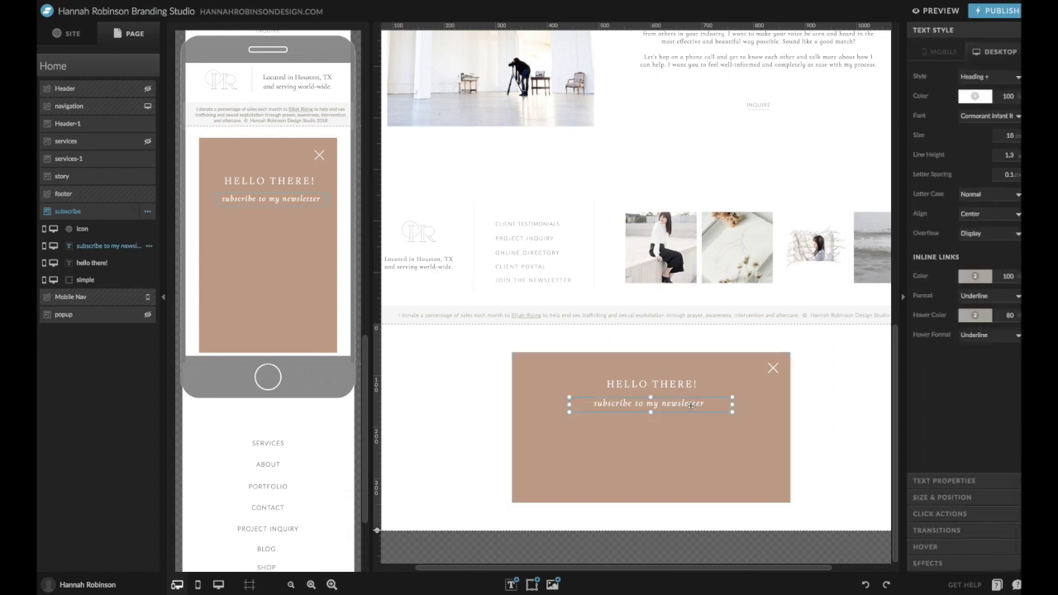
{"action": "left_click", "coordinate": [745, 435]}
Give the X icon a click action of type Hide Canvas that targets This Canvas
{"action": "left_click", "coordinate": [772, 367]}
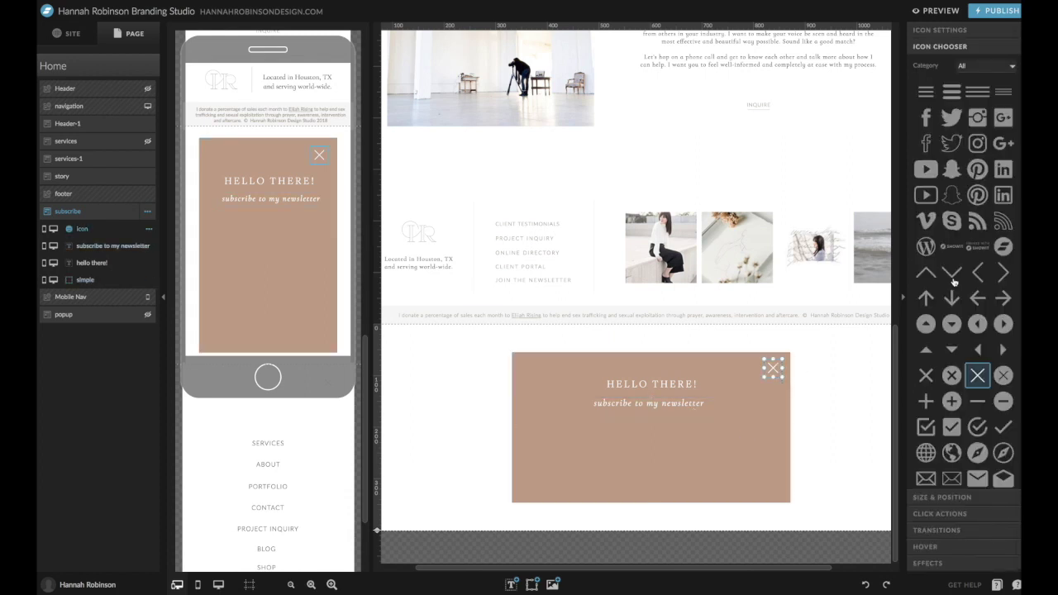
{"action": "left_click", "coordinate": [969, 512]}
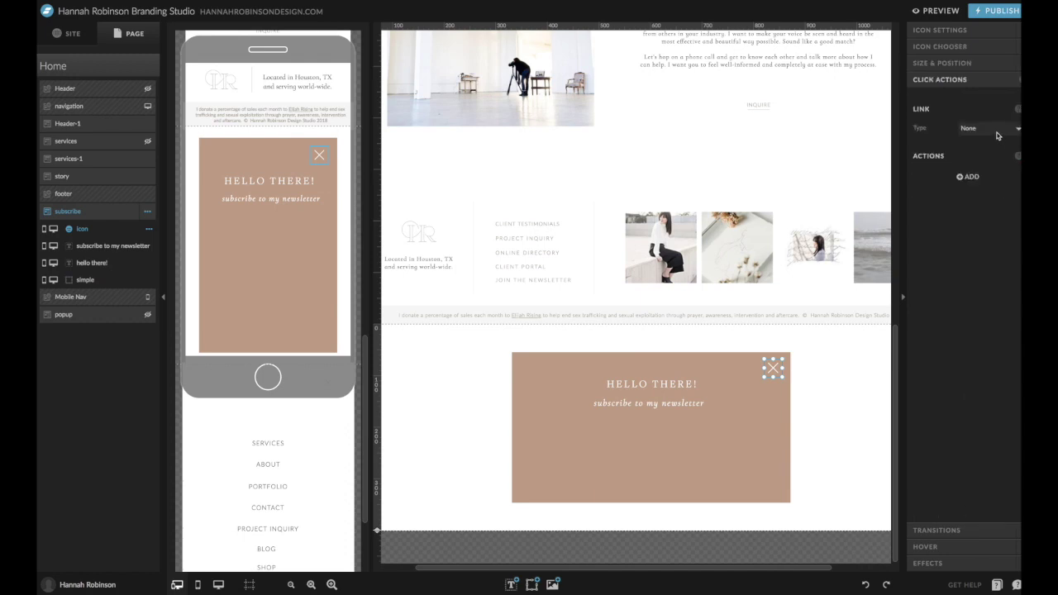
{"action": "left_click", "coordinate": [966, 176]}
{"action": "left_click", "coordinate": [967, 194]}
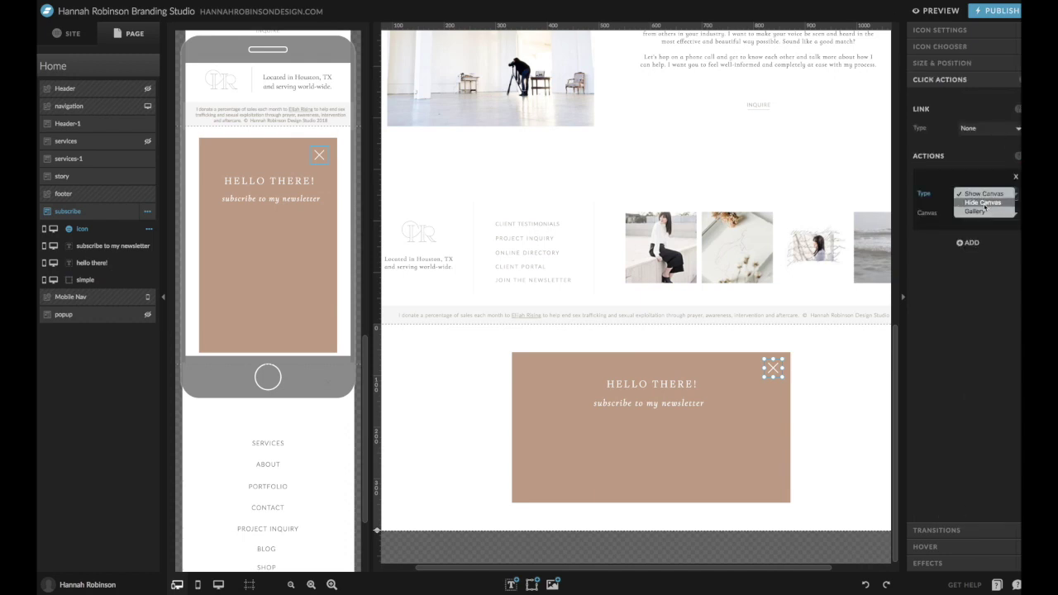
{"action": "left_click", "coordinate": [985, 206]}
{"action": "left_click", "coordinate": [984, 213]}
{"action": "left_click", "coordinate": [982, 221]}
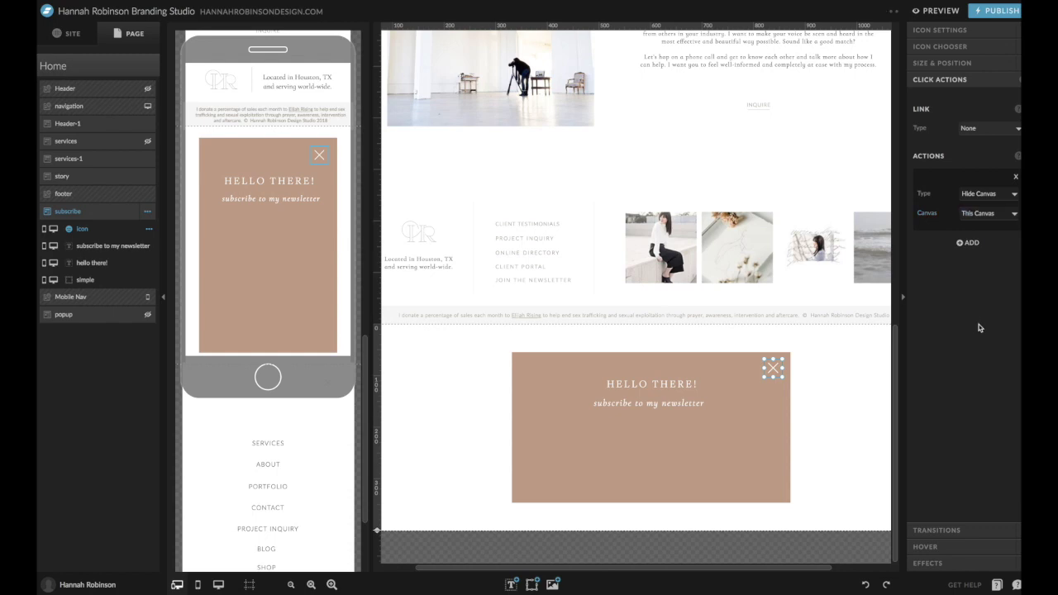
Set the desktop subscribe canvas as hidden to start and sticky to the top with an offset of 300
{"action": "left_click", "coordinate": [823, 397]}
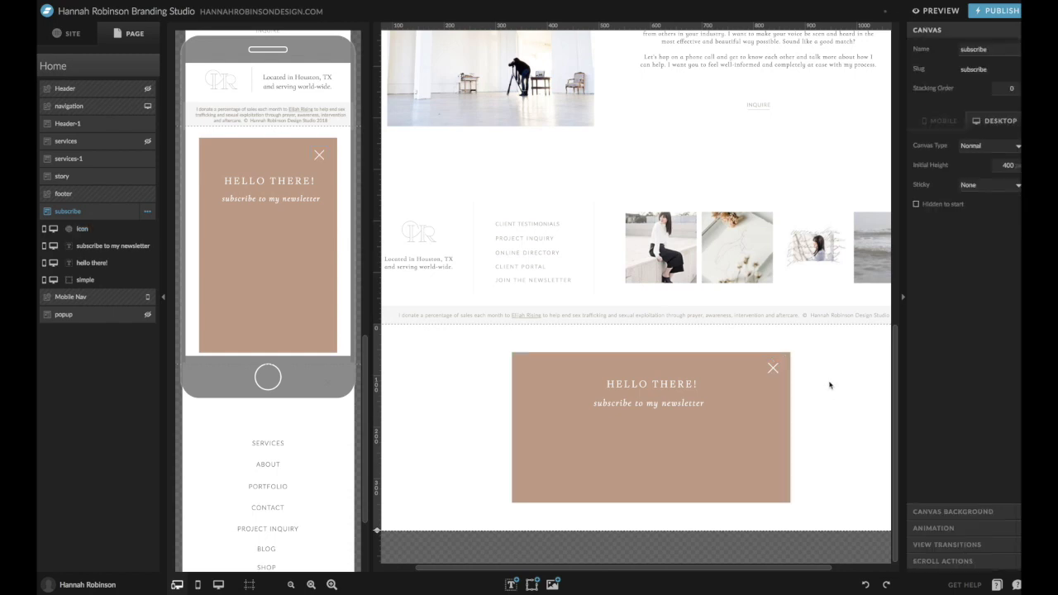
{"action": "left_click", "coordinate": [954, 205]}
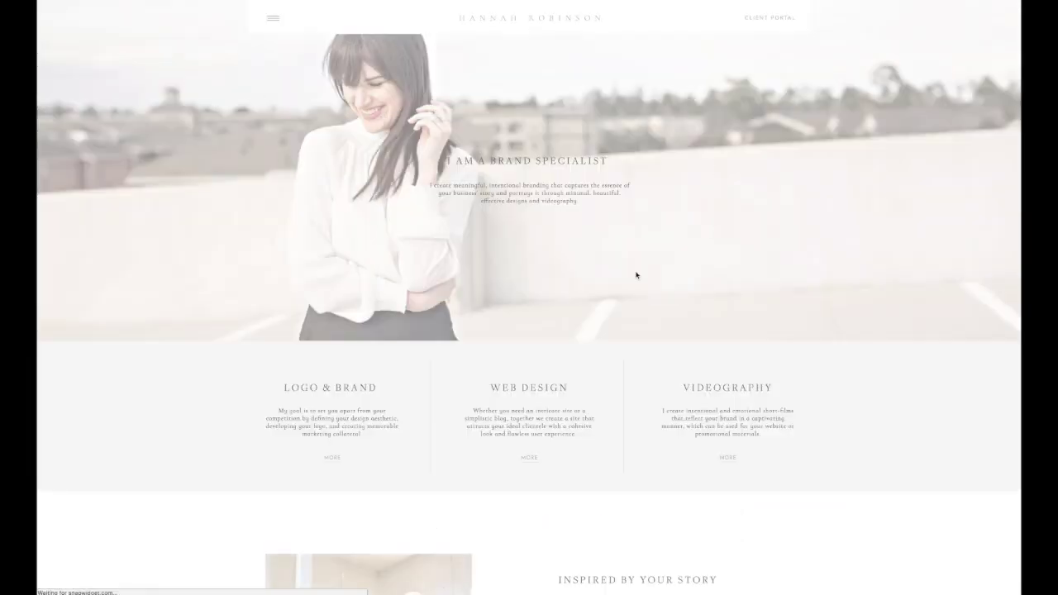
{"action": "scroll", "coordinate": [636, 274], "scroll_direction": "down", "scroll_amount": 4}
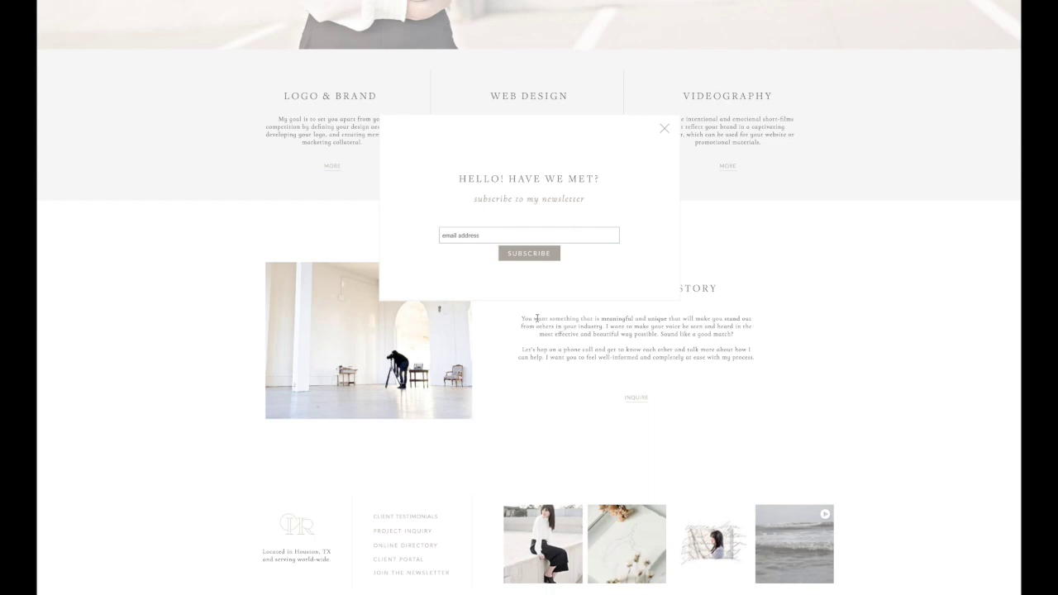
{"action": "scroll", "coordinate": [641, 181], "scroll_direction": "up", "scroll_amount": 4}
{"action": "scroll", "coordinate": [641, 171], "scroll_direction": "down", "scroll_amount": 4}
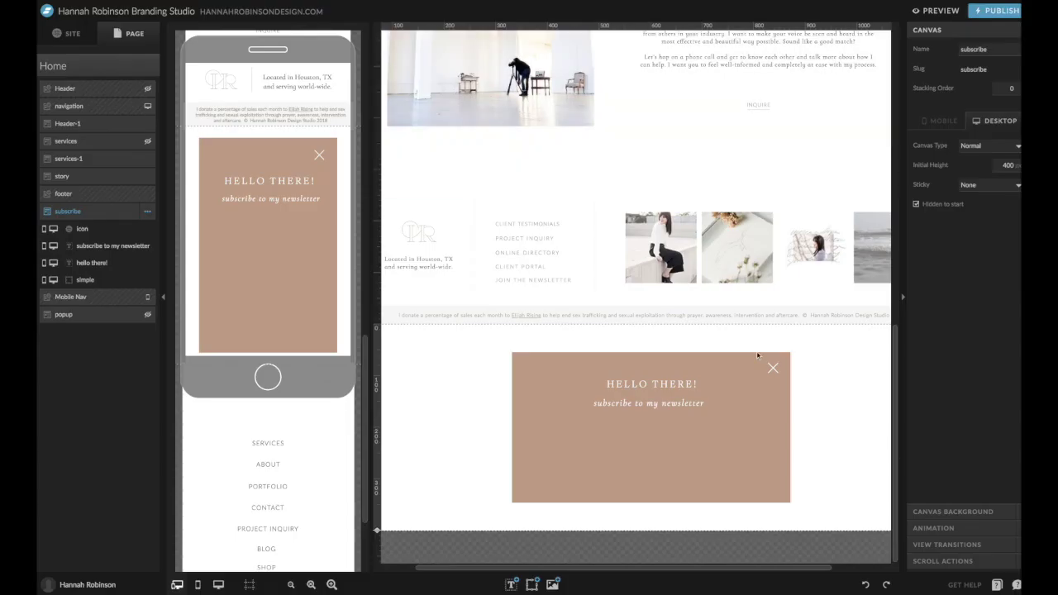
{"action": "left_click", "coordinate": [971, 186]}
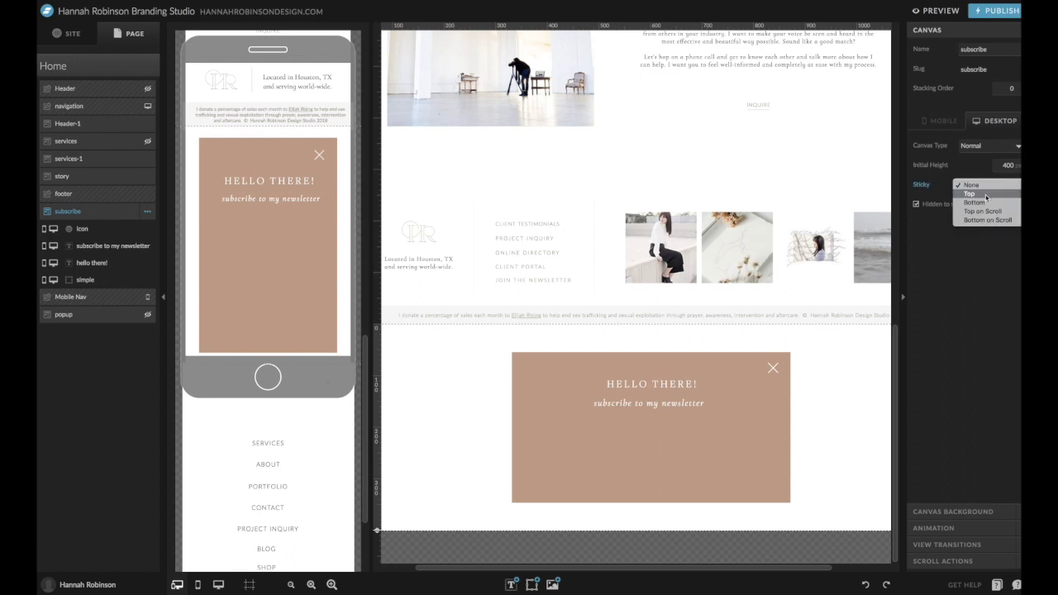
{"action": "left_click", "coordinate": [985, 195]}
{"action": "left_click", "coordinate": [1013, 204]}
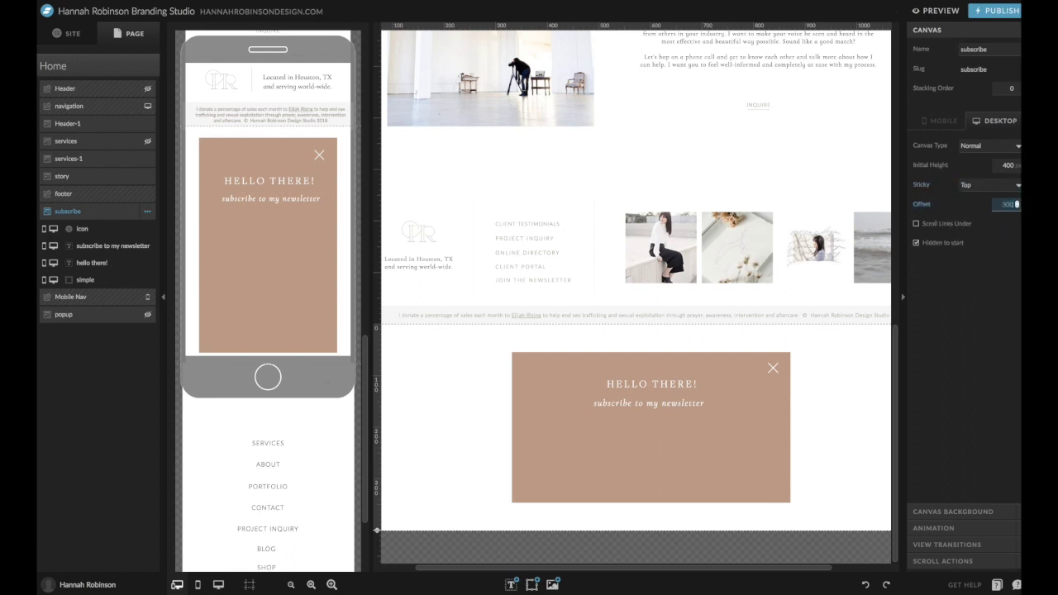
Turn off Hidden to start for the desktop subscribe canvas and open the site preview
{"action": "left_click", "coordinate": [933, 303]}
{"action": "left_click", "coordinate": [948, 244]}
{"action": "left_click", "coordinate": [942, 11]}
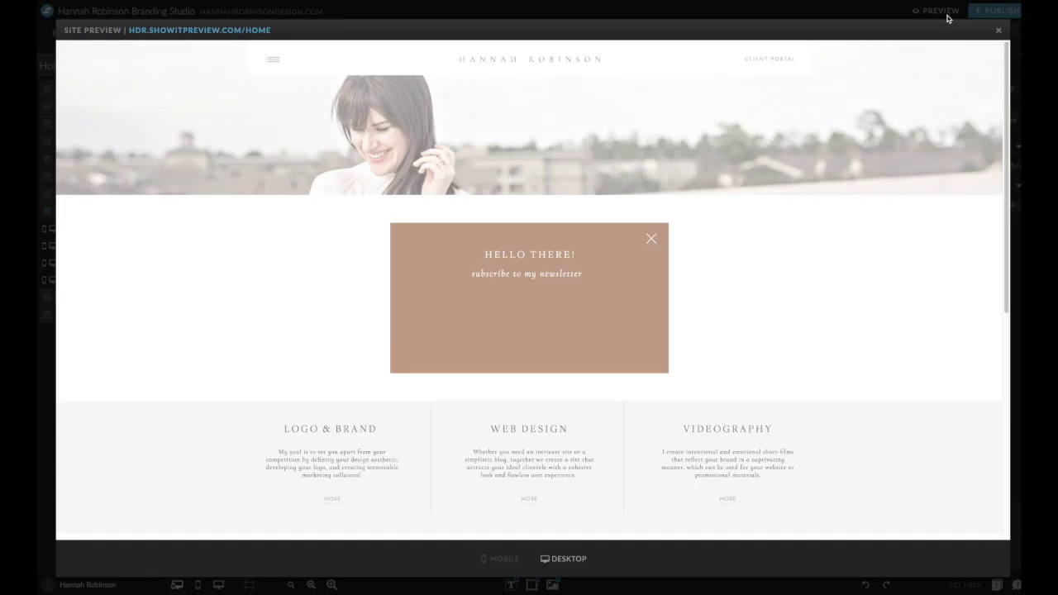
Check how the popup behaves while the previewed page scrolls, dismiss it with its X icon and exit the preview
{"action": "scroll", "coordinate": [826, 305], "scroll_direction": "down", "scroll_amount": 5}
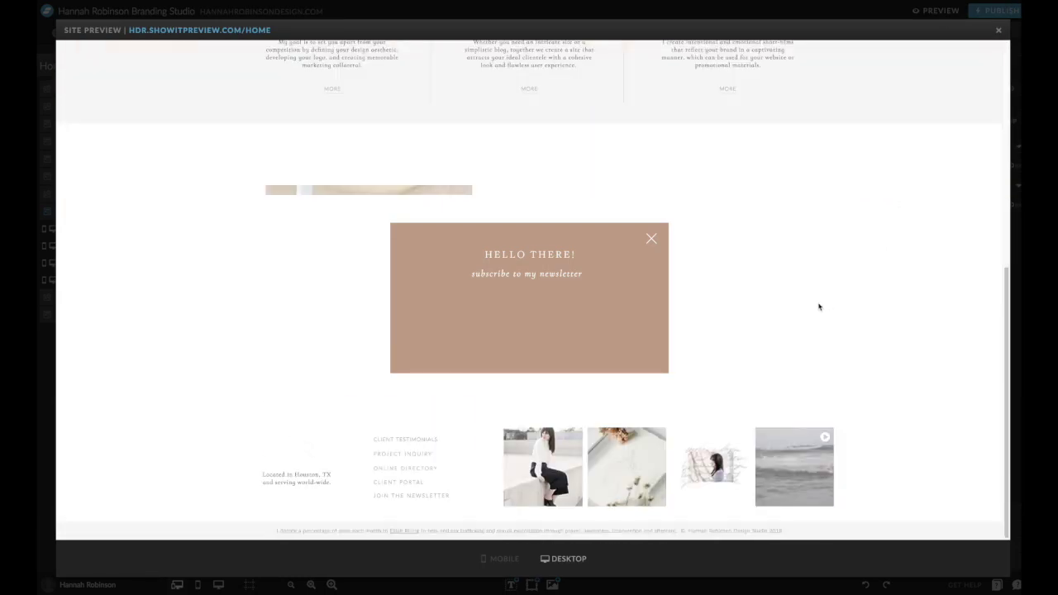
{"action": "scroll", "coordinate": [819, 305], "scroll_direction": "up", "scroll_amount": 5}
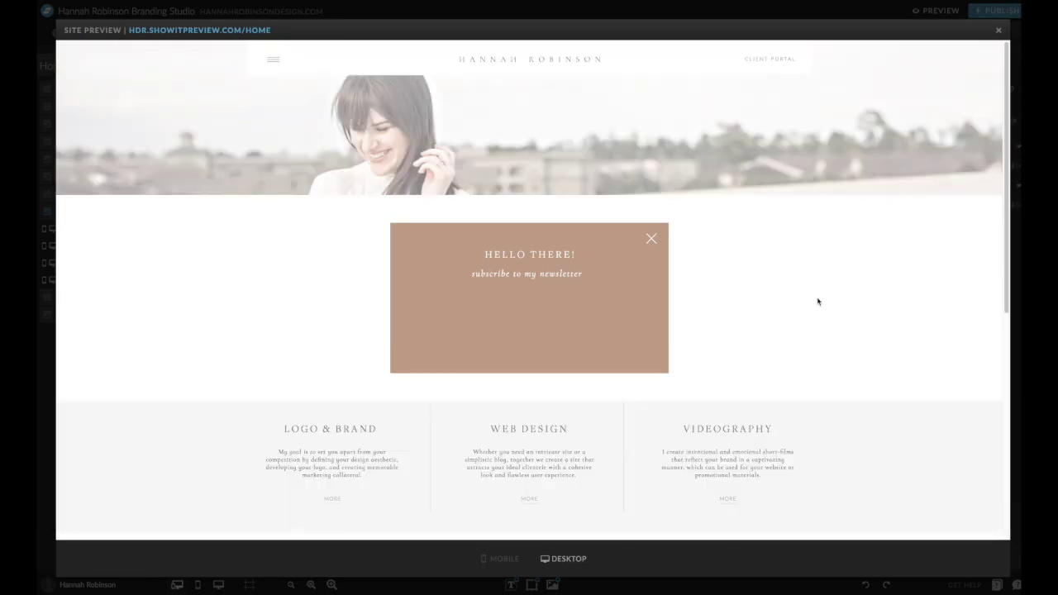
{"action": "scroll", "coordinate": [852, 217], "scroll_direction": "down", "scroll_amount": 5}
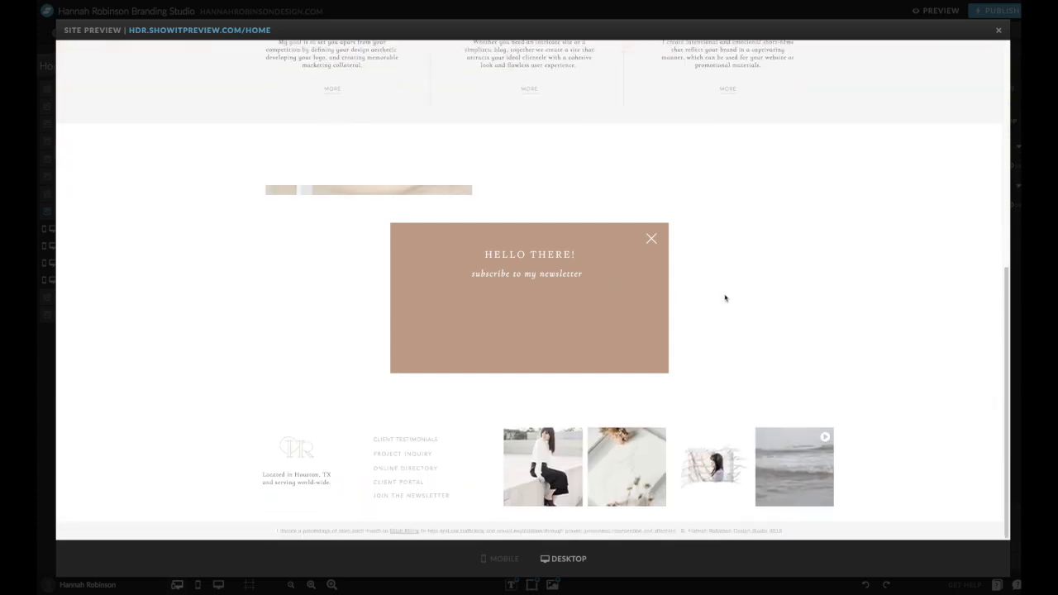
{"action": "scroll", "coordinate": [727, 299], "scroll_direction": "up", "scroll_amount": 5}
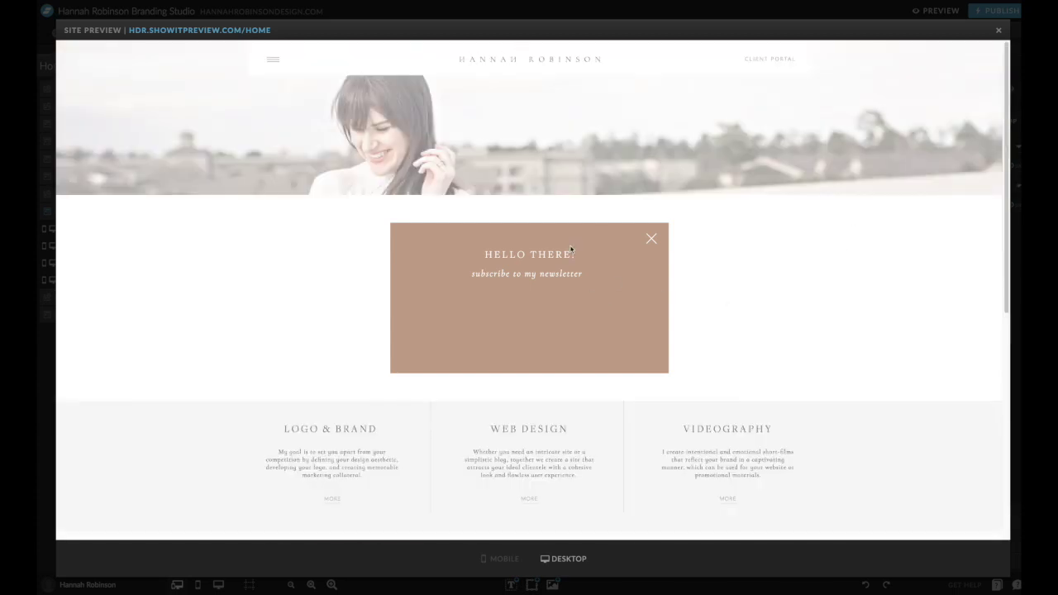
{"action": "left_click", "coordinate": [651, 239]}
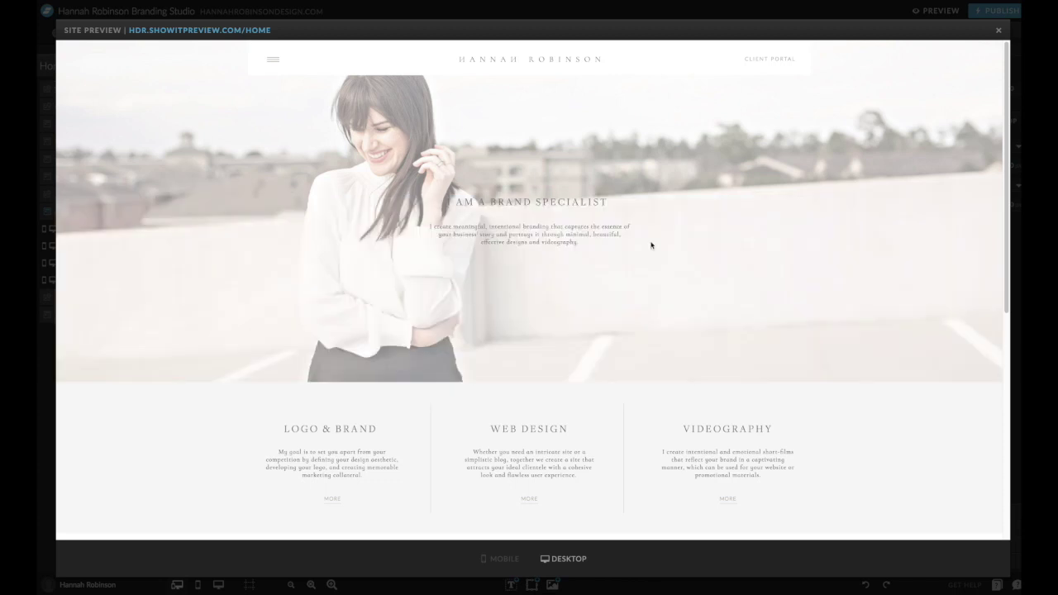
{"action": "left_click", "coordinate": [998, 31]}
Make the desktop subscribe canvas background transparent and set the canvas as hidden to start
{"action": "left_click_drag", "start_coordinate": [731, 573], "coordinate": [784, 574]}
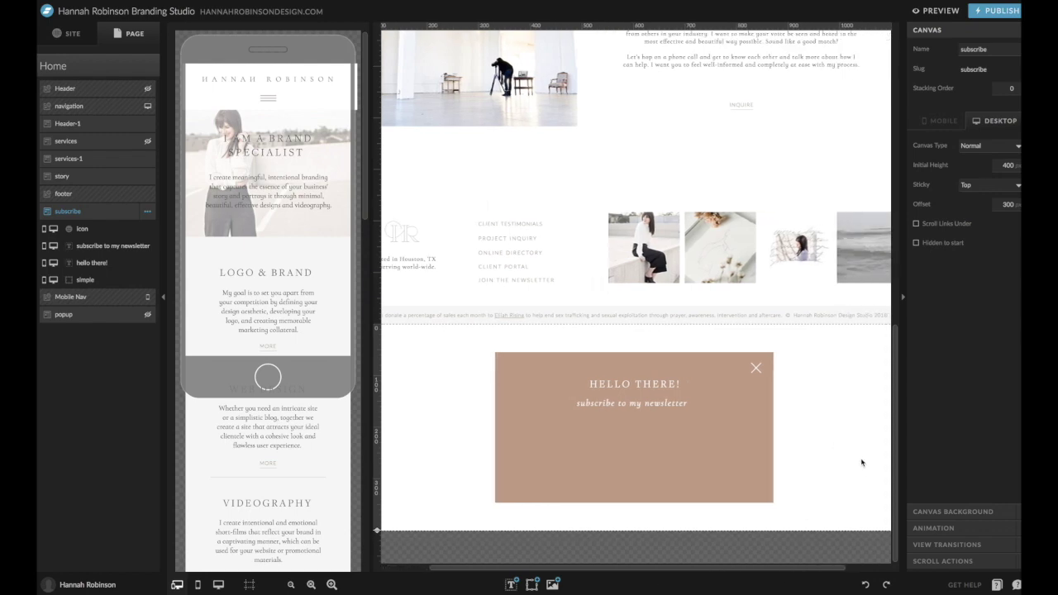
{"action": "left_click", "coordinate": [952, 511]}
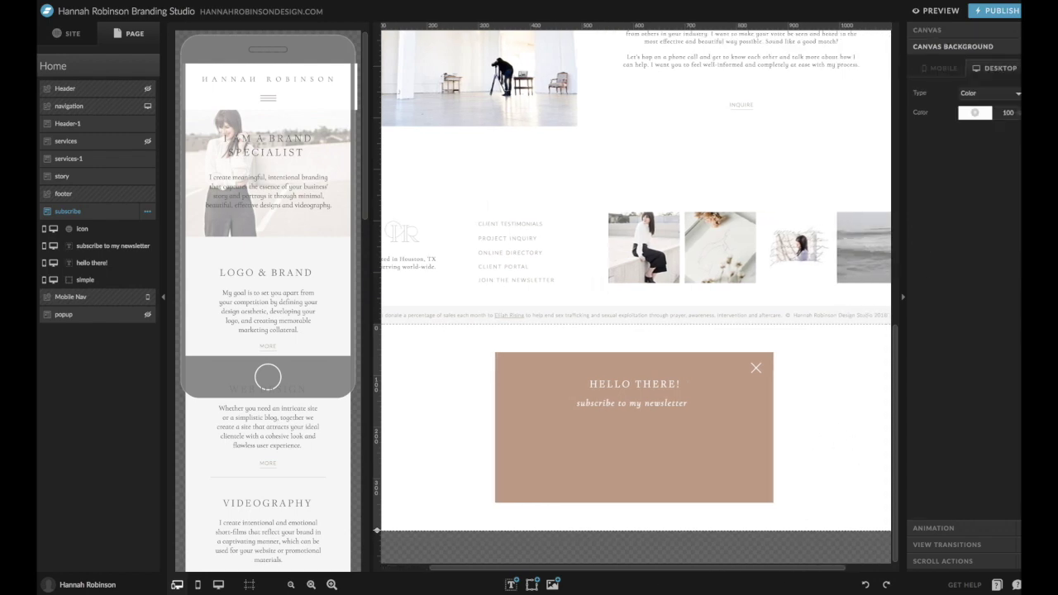
{"action": "left_click", "coordinate": [983, 113]}
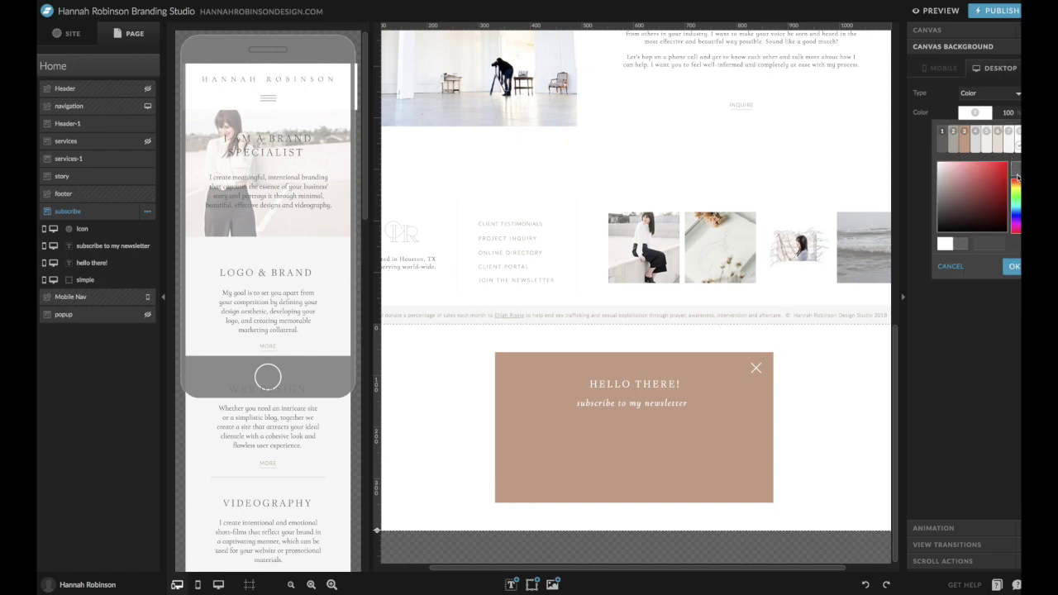
{"action": "left_click", "coordinate": [1007, 267]}
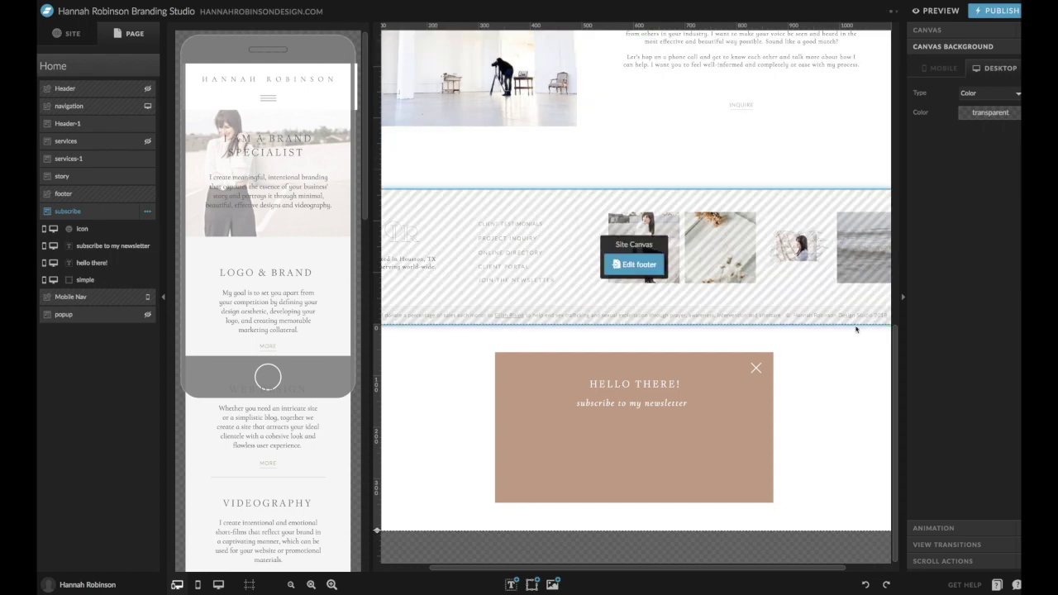
{"action": "left_click", "coordinate": [934, 31]}
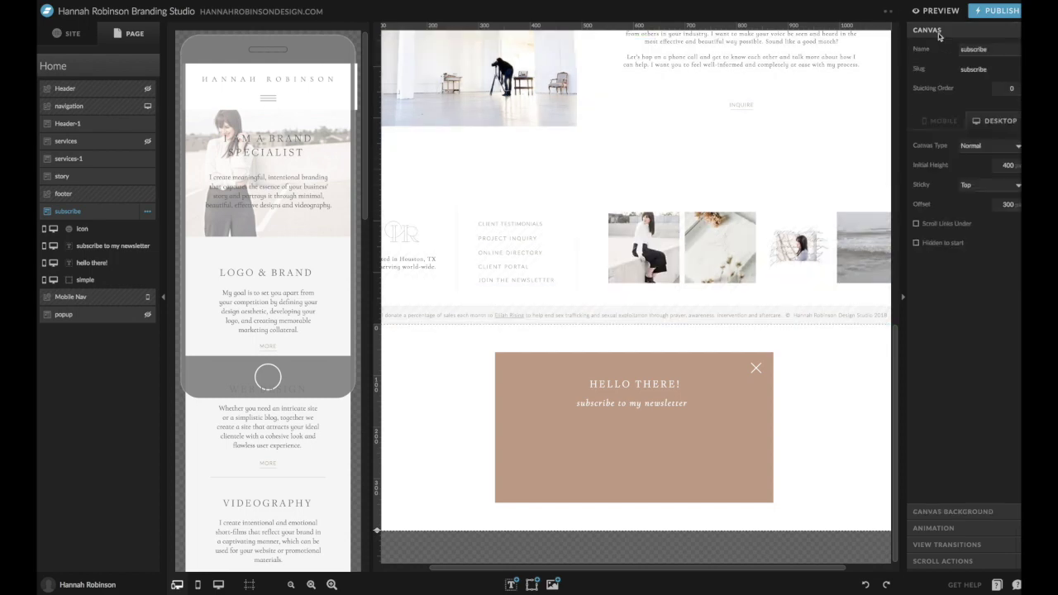
{"action": "left_click", "coordinate": [935, 246]}
Look through the desktop Home page's canvases from the header to the story section and select Header-1
{"action": "scroll", "coordinate": [834, 417], "scroll_direction": "up", "scroll_amount": 5}
{"action": "scroll", "coordinate": [832, 416], "scroll_direction": "up", "scroll_amount": 5}
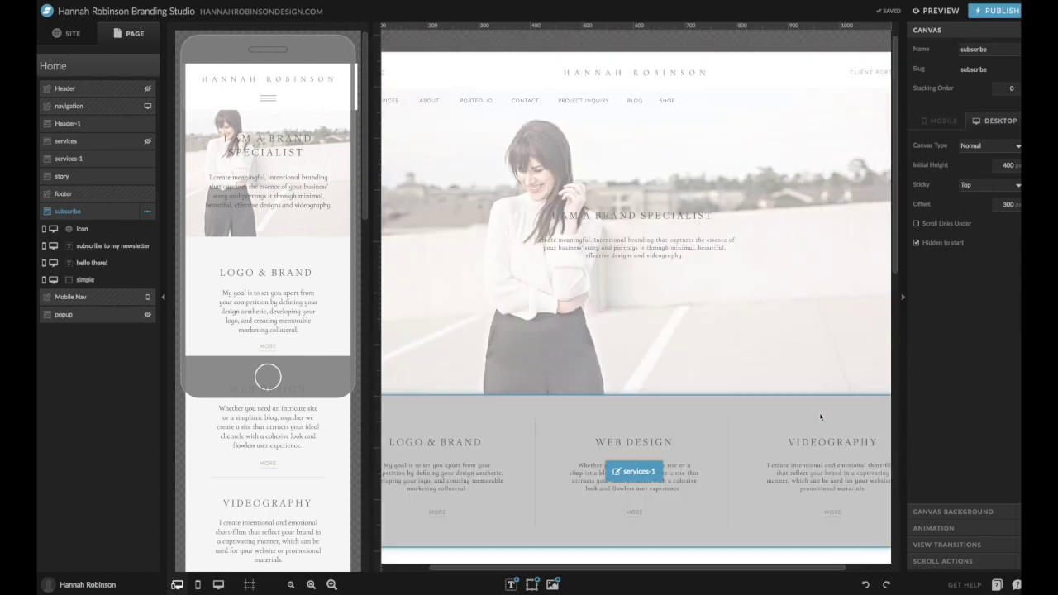
{"action": "scroll", "coordinate": [818, 409], "scroll_direction": "down", "scroll_amount": 5}
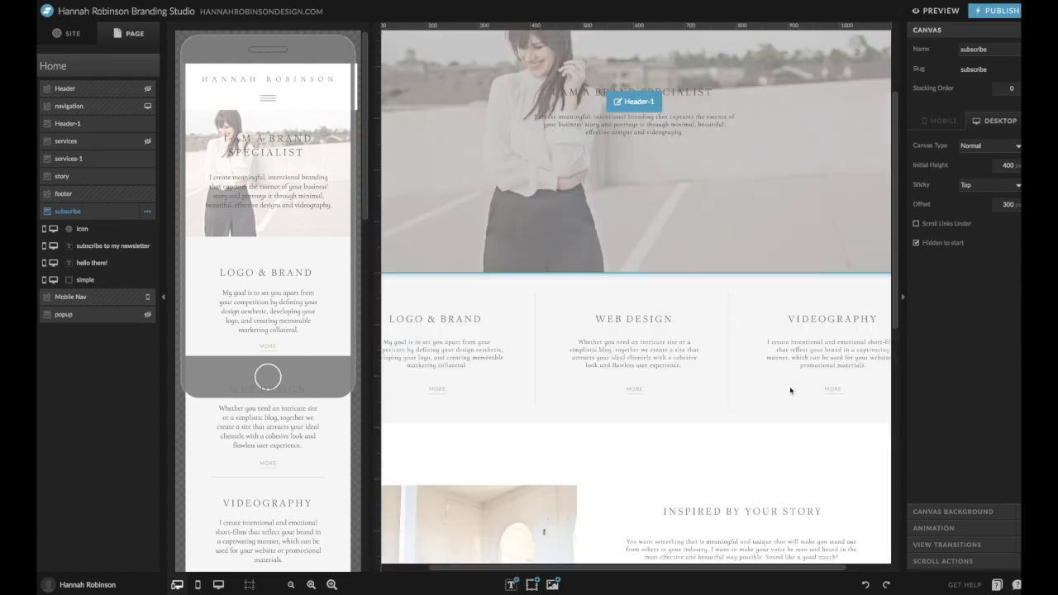
{"action": "scroll", "coordinate": [730, 396], "scroll_direction": "up", "scroll_amount": 5}
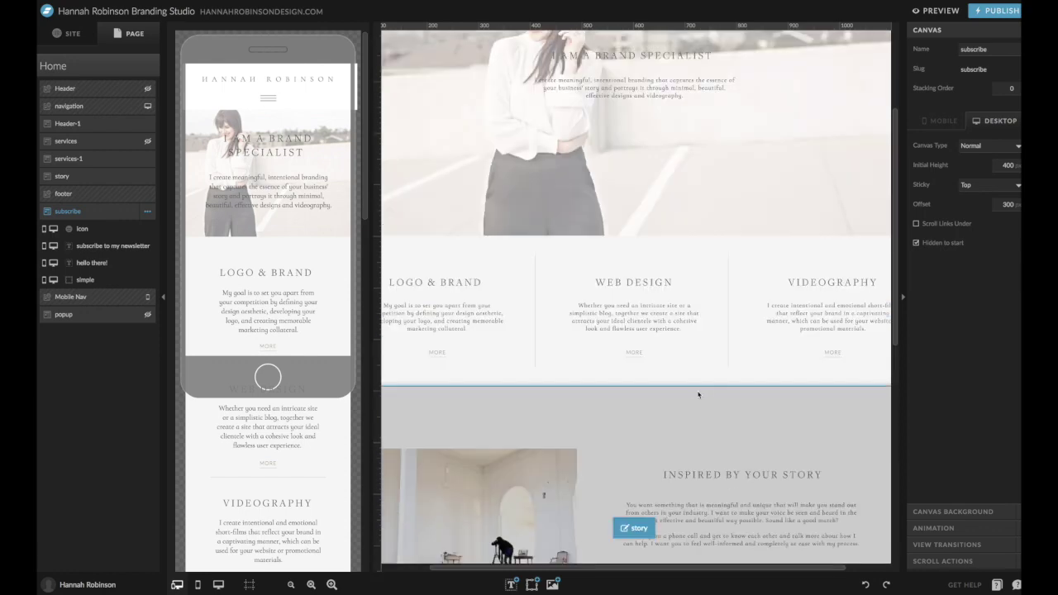
{"action": "scroll", "coordinate": [710, 328], "scroll_direction": "down", "scroll_amount": 3}
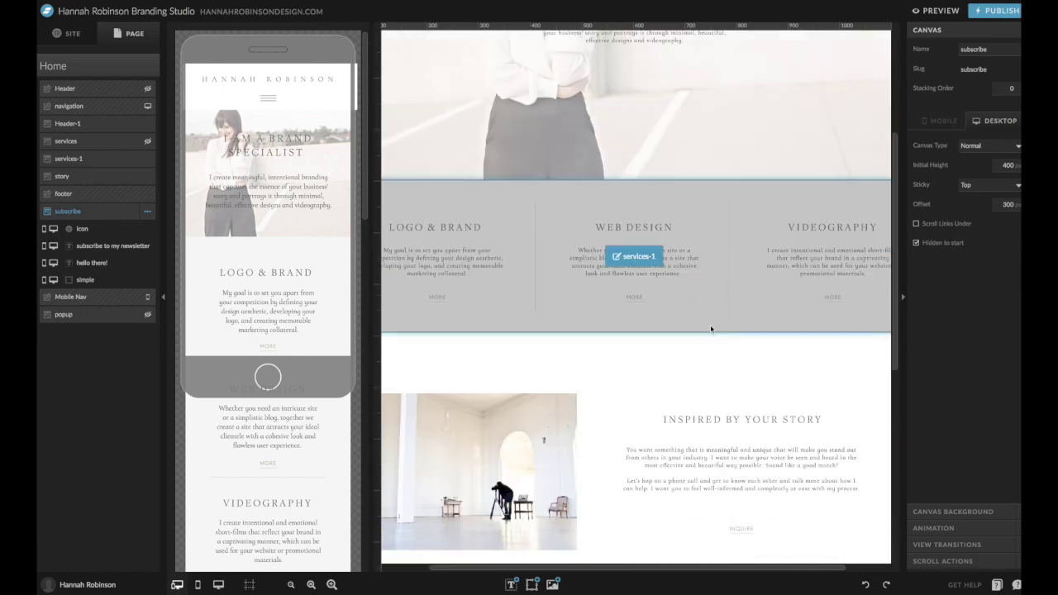
{"action": "scroll", "coordinate": [709, 328], "scroll_direction": "up", "scroll_amount": 4}
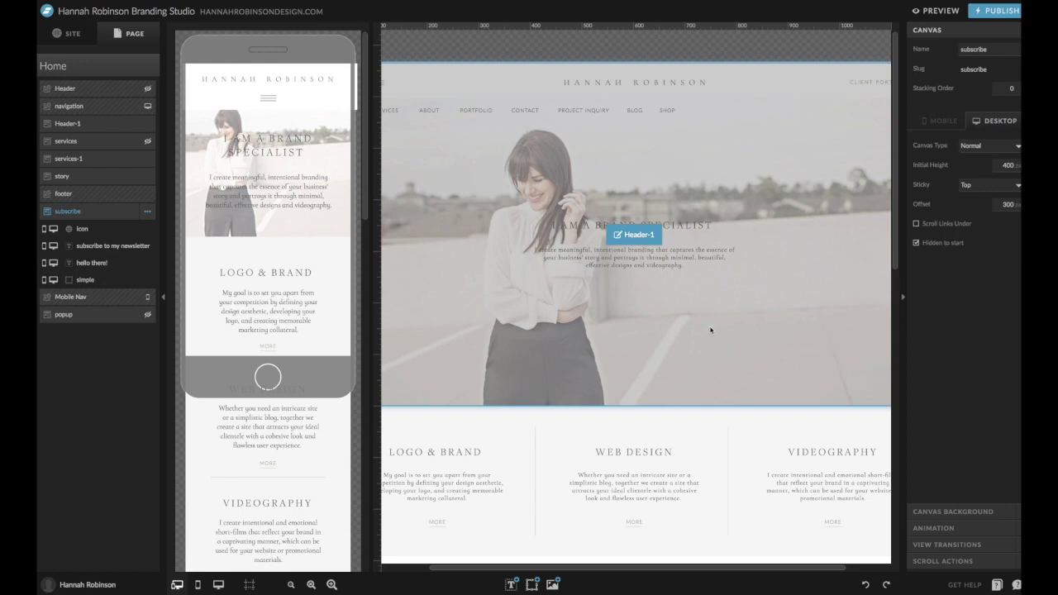
{"action": "left_click", "coordinate": [710, 329]}
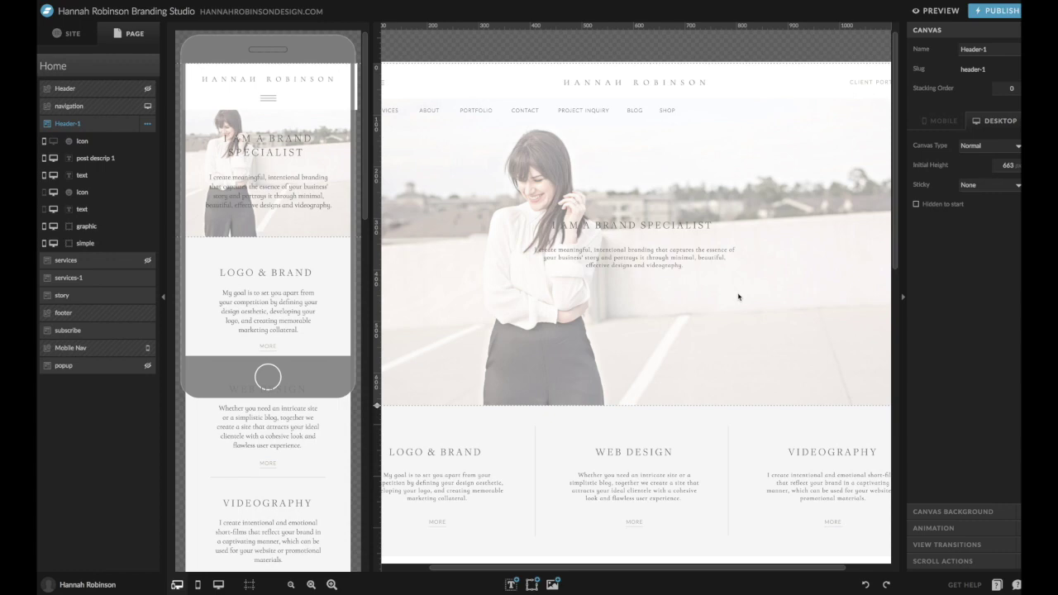
Give the story canvas a scroll action with the On Screen trigger that shows the subscribe canvas, triggered once
{"action": "scroll", "coordinate": [736, 298], "scroll_direction": "down", "scroll_amount": 5}
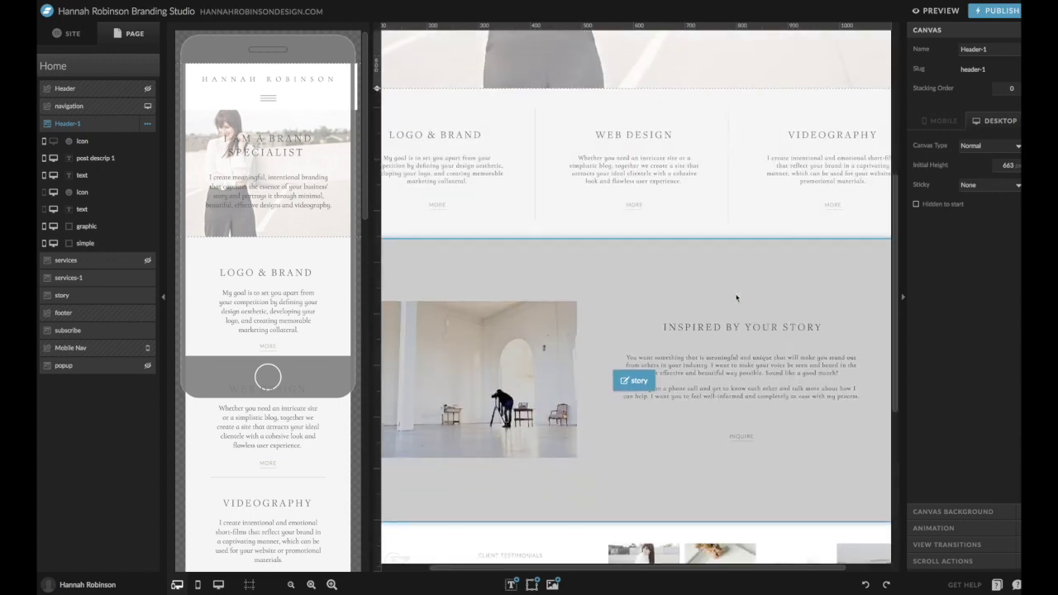
{"action": "left_click", "coordinate": [736, 298]}
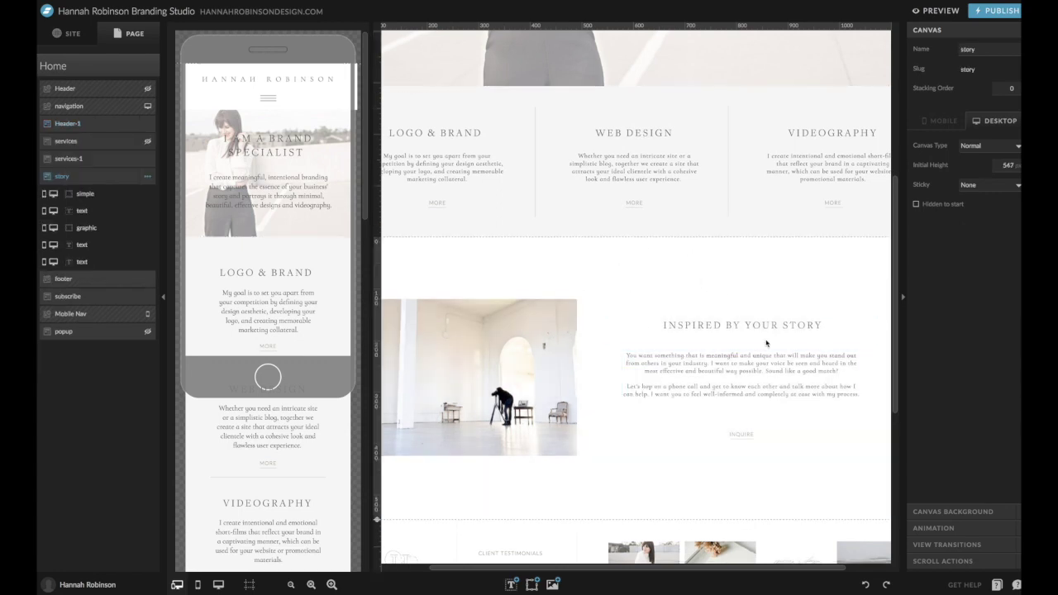
{"action": "left_click", "coordinate": [972, 561]}
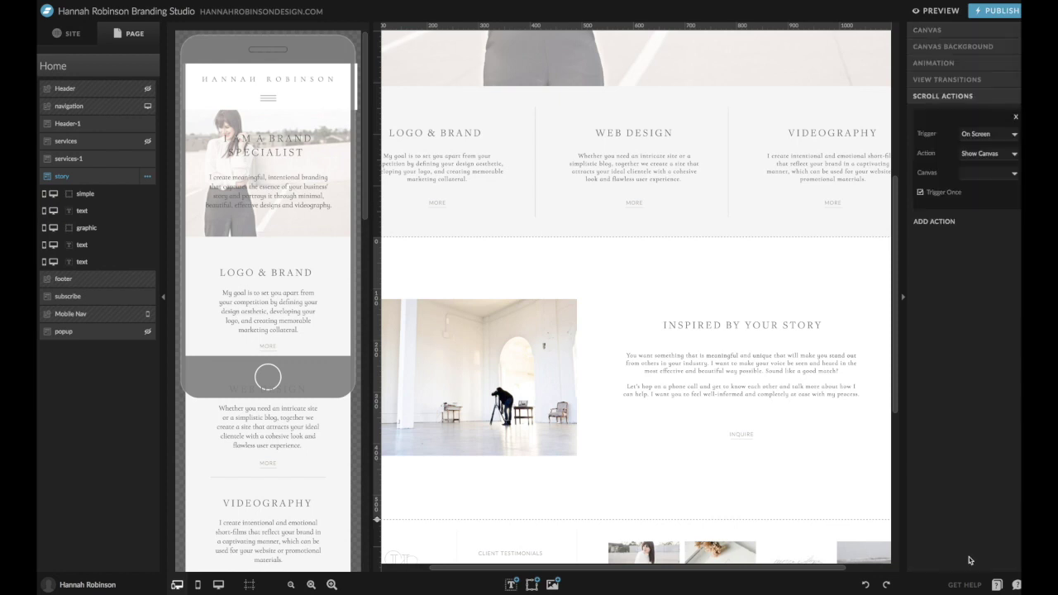
{"action": "scroll", "coordinate": [830, 437], "scroll_direction": "down", "scroll_amount": 1}
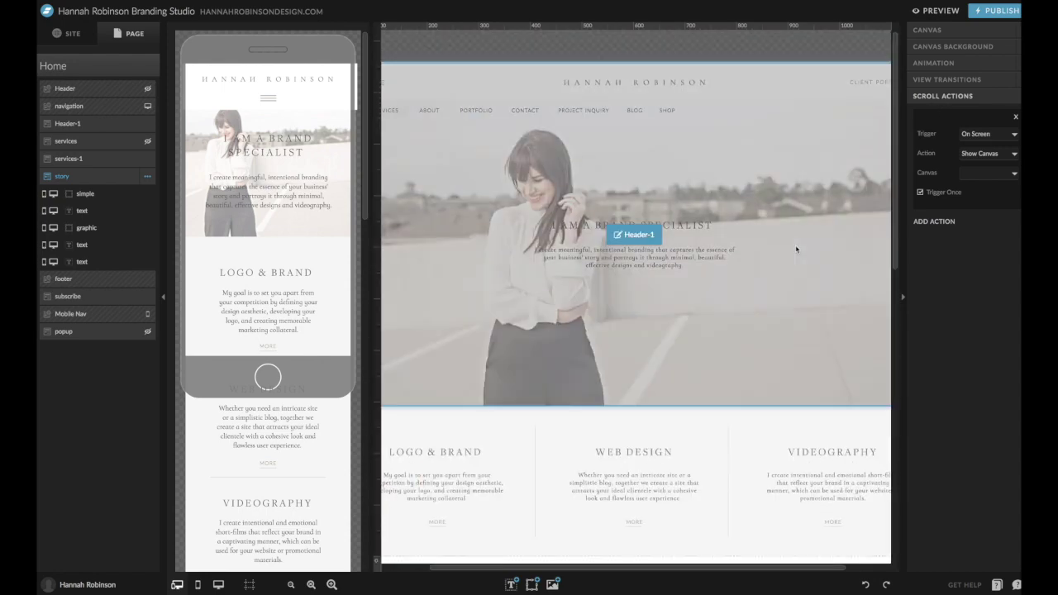
{"action": "scroll", "coordinate": [795, 248], "scroll_direction": "down", "scroll_amount": 5}
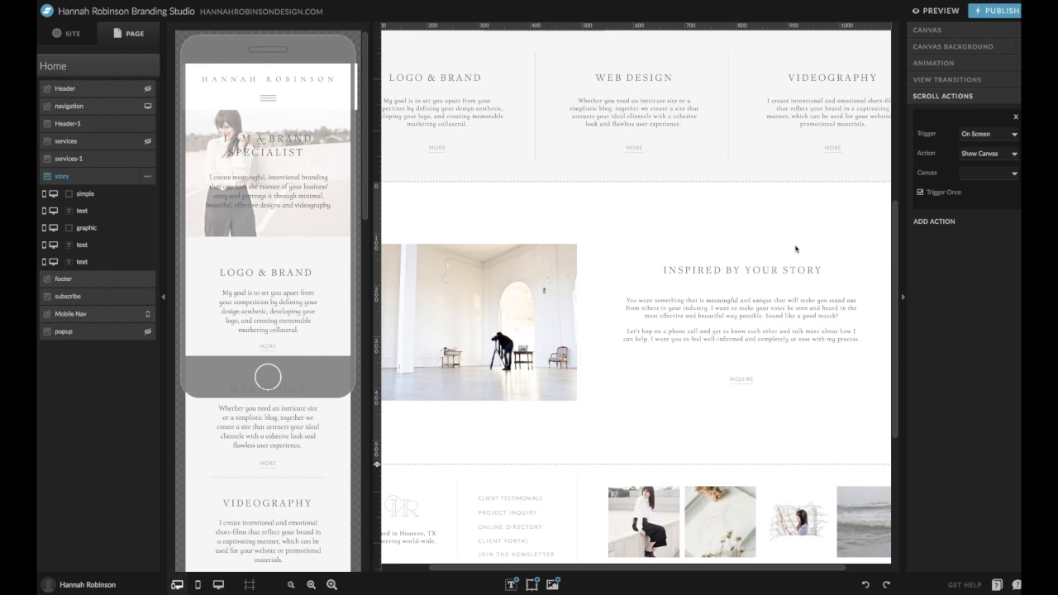
{"action": "left_click", "coordinate": [976, 174]}
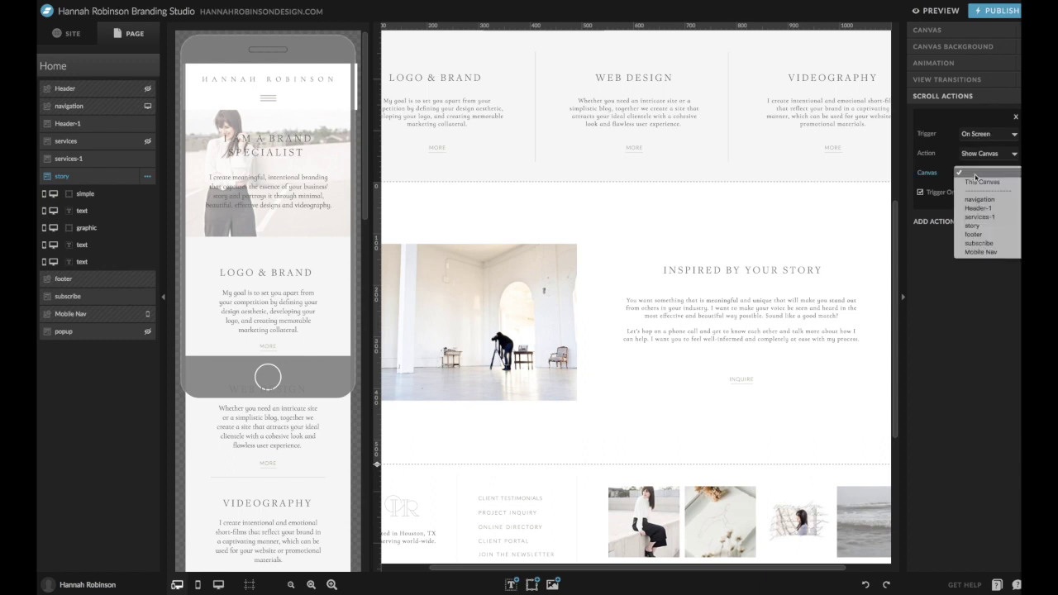
{"action": "left_click", "coordinate": [979, 243]}
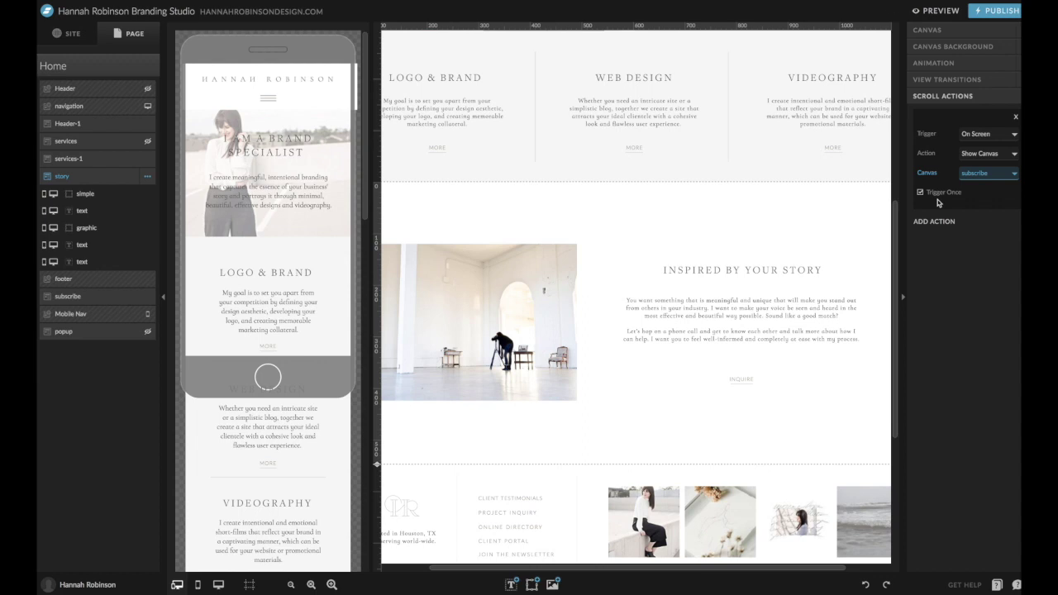
{"action": "left_click", "coordinate": [951, 322]}
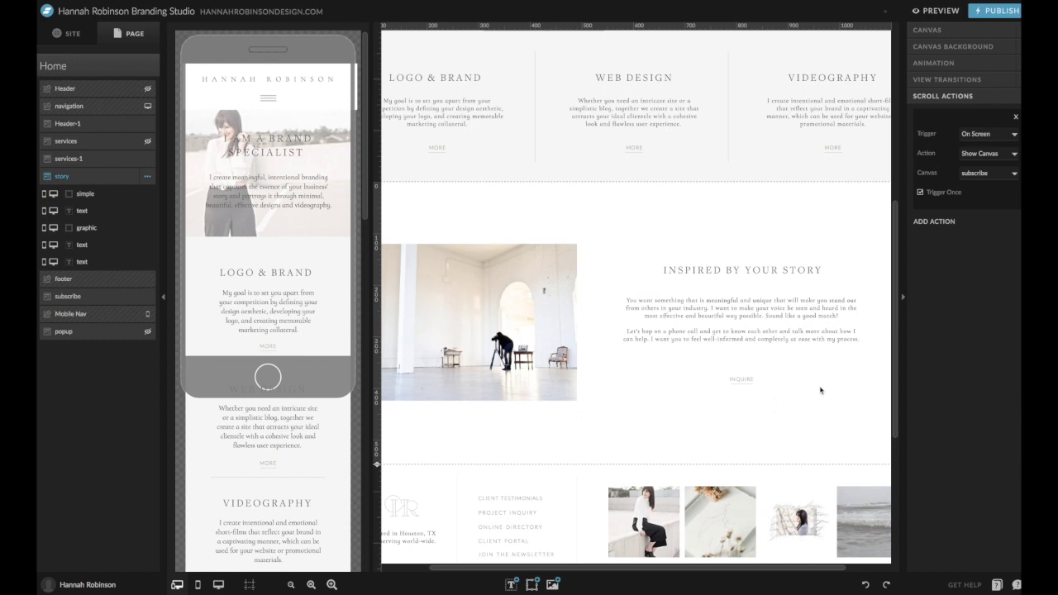
Reselect the subscribe canvas, open the site preview and go down to the story section to trigger the popup
{"action": "left_click", "coordinate": [938, 33]}
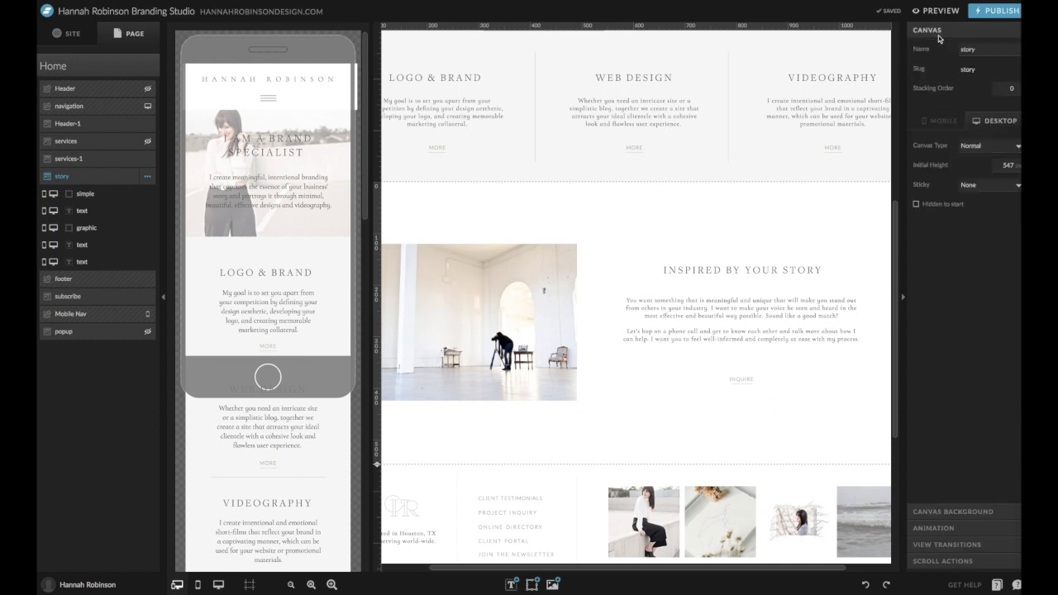
{"action": "scroll", "coordinate": [810, 319], "scroll_direction": "down", "scroll_amount": 5}
{"action": "left_click", "coordinate": [824, 384]}
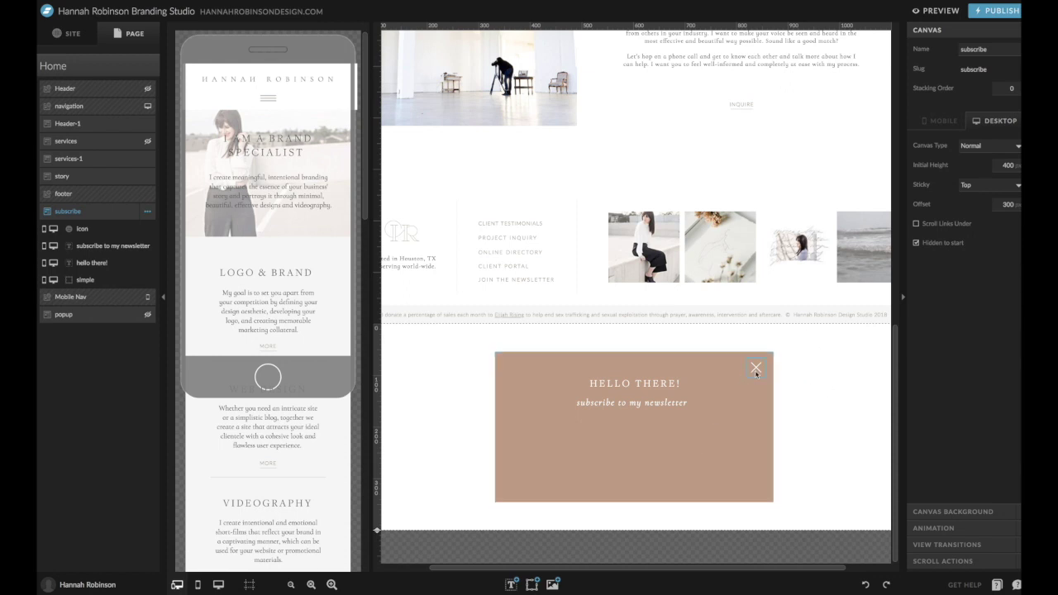
{"action": "left_click", "coordinate": [936, 18]}
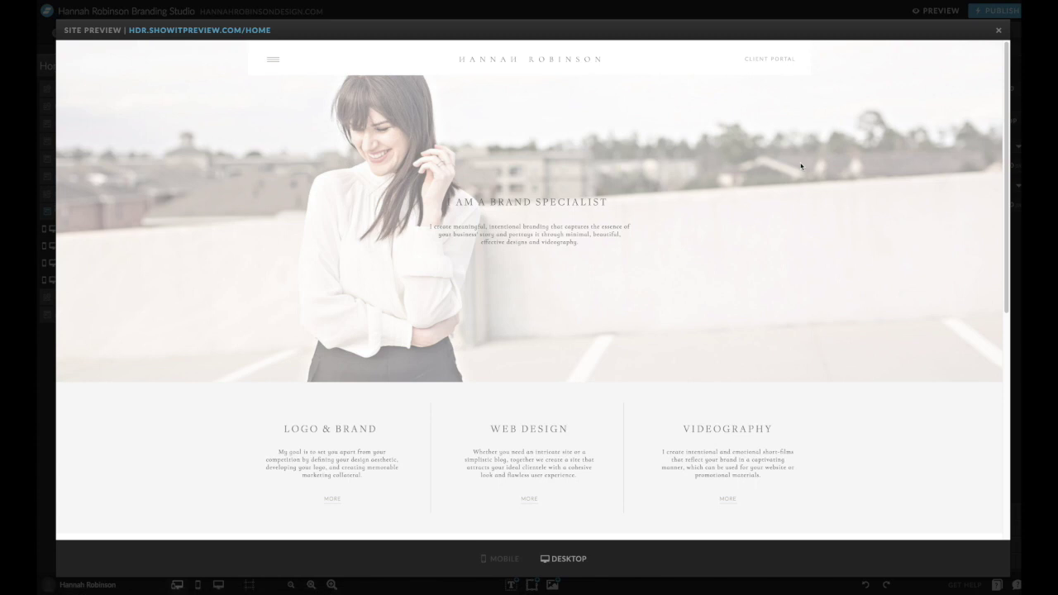
{"action": "scroll", "coordinate": [799, 169], "scroll_direction": "down", "scroll_amount": 2}
{"action": "scroll", "coordinate": [800, 168], "scroll_direction": "down", "scroll_amount": 4}
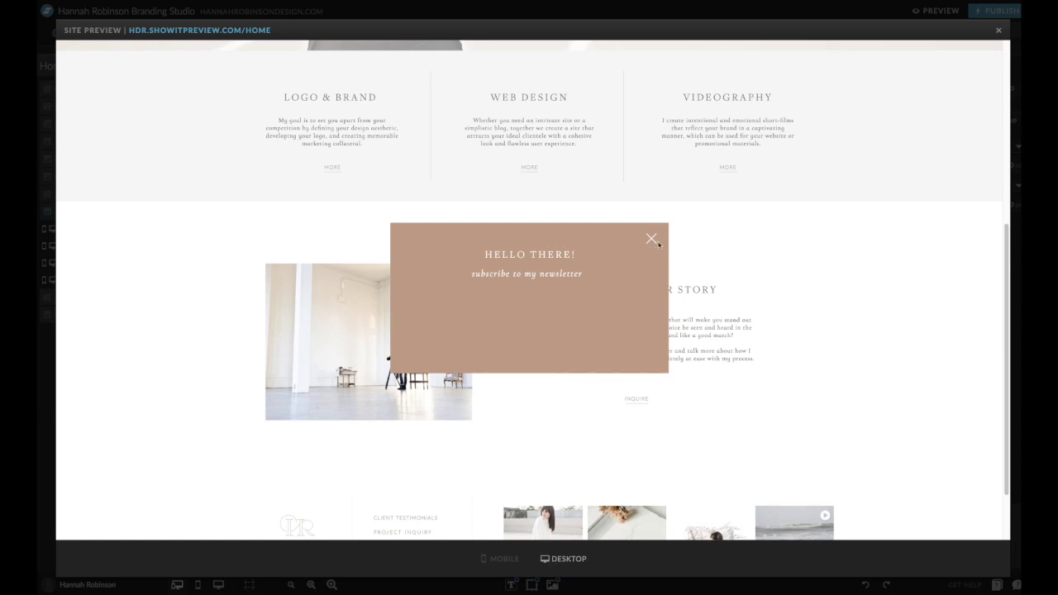
Test the open popup while moving through the previewed page, close it with its X icon and exit the preview
{"action": "scroll", "coordinate": [724, 275], "scroll_direction": "down", "scroll_amount": 1}
{"action": "scroll", "coordinate": [725, 276], "scroll_direction": "down", "scroll_amount": 1}
{"action": "scroll", "coordinate": [785, 248], "scroll_direction": "up", "scroll_amount": 3}
{"action": "scroll", "coordinate": [785, 248], "scroll_direction": "down", "scroll_amount": 3}
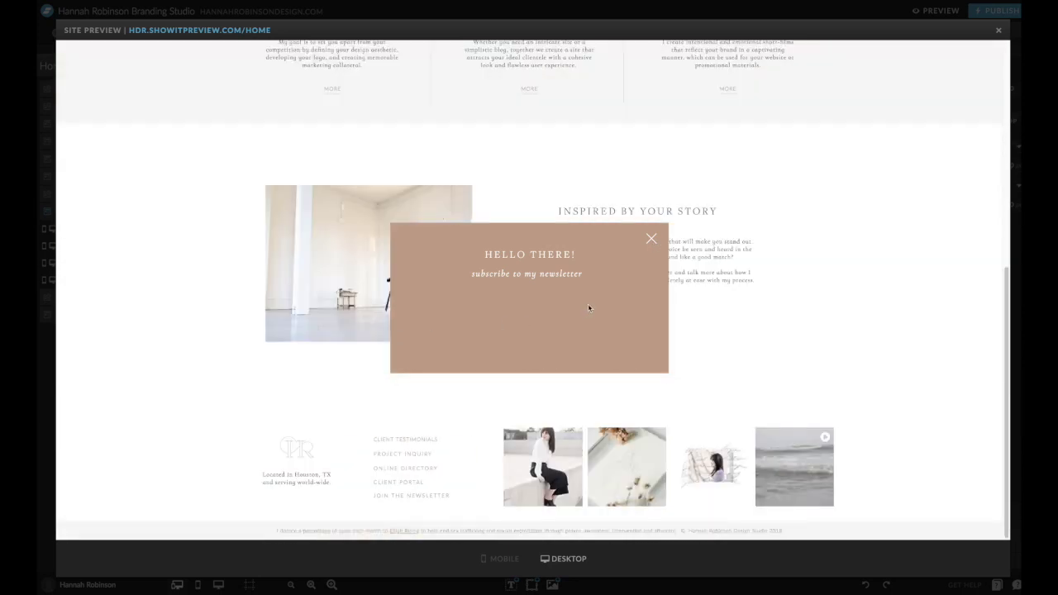
{"action": "scroll", "coordinate": [779, 262], "scroll_direction": "up", "scroll_amount": 2}
{"action": "left_click", "coordinate": [651, 240]}
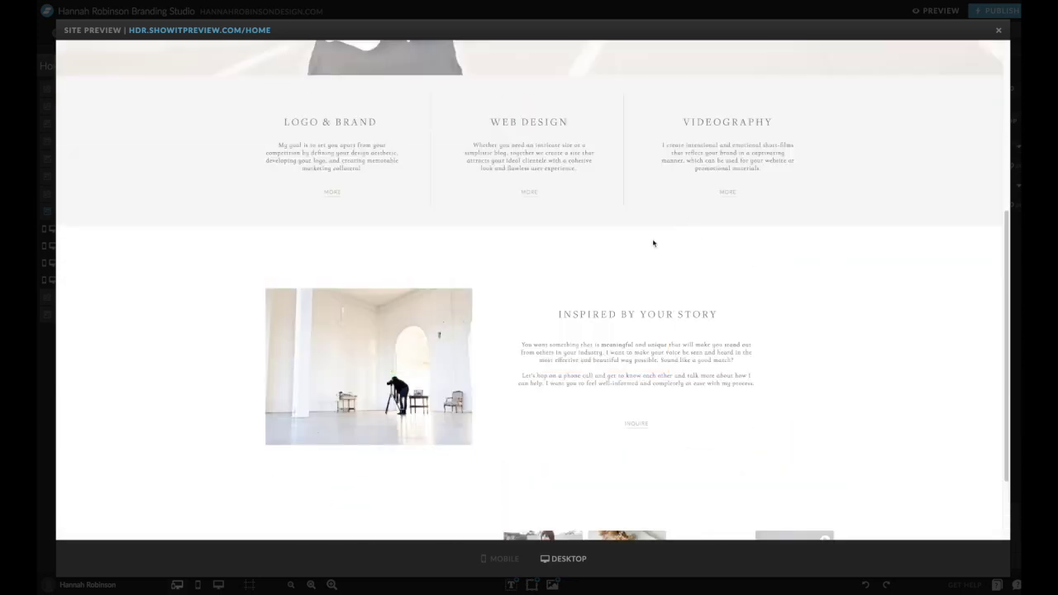
{"action": "left_click", "coordinate": [1000, 31]}
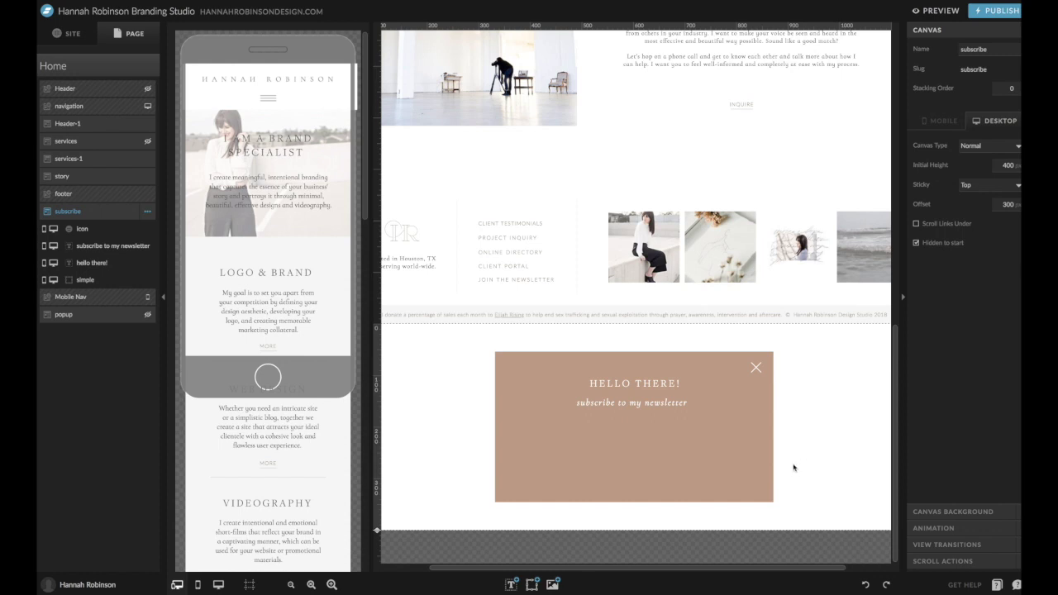
Add an embed code element to the desktop popup below the newsletter text, at about X 390, Y 190
{"action": "mouse_move", "coordinate": [532, 583]}
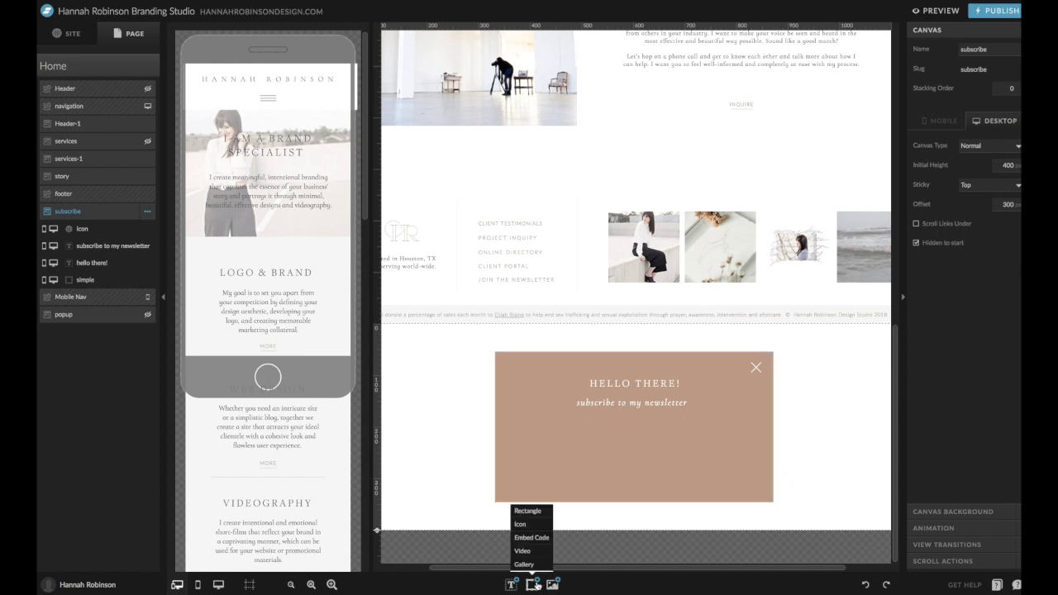
{"action": "left_click", "coordinate": [532, 537]}
{"action": "left_click_drag", "start_coordinate": [741, 392], "coordinate": [724, 445]}
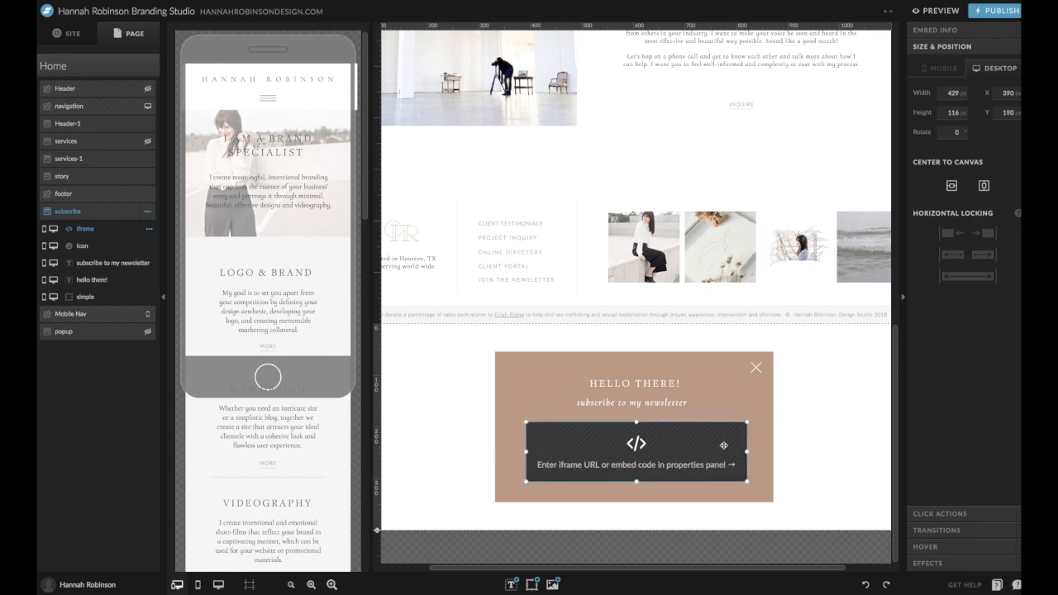
{"action": "left_click", "coordinate": [829, 442]}
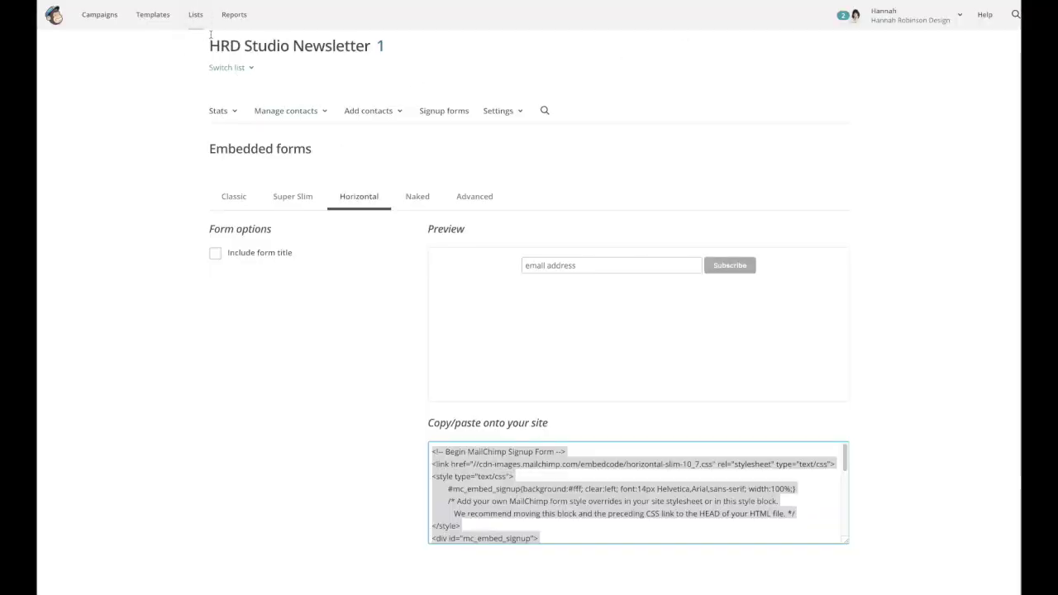
Generate the Horizontal embedded signup form for the newsletter list without a form title and copy its entire embed code
{"action": "left_click", "coordinate": [442, 113]}
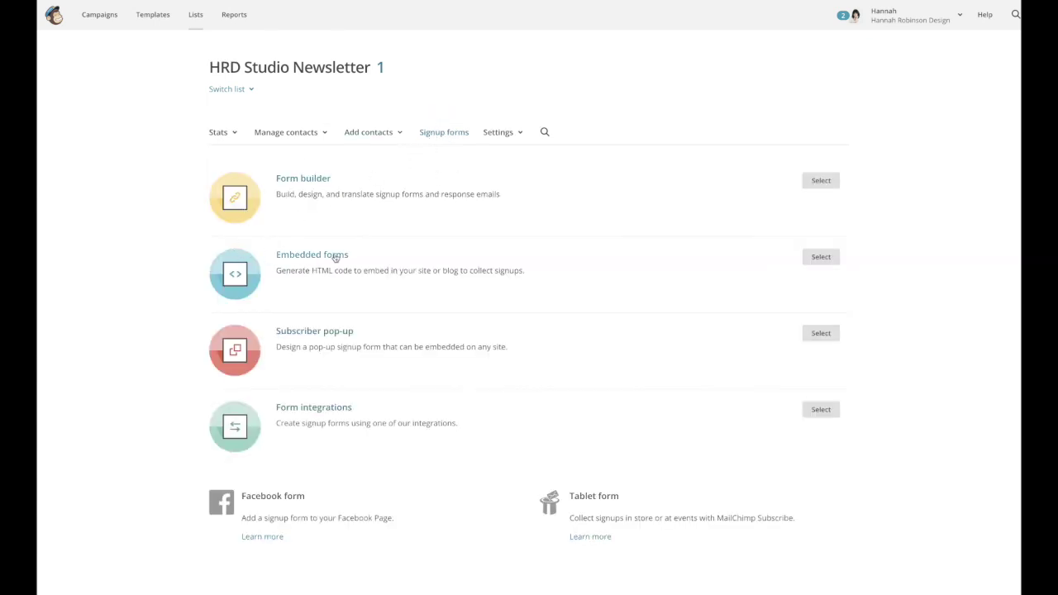
{"action": "left_click", "coordinate": [819, 257]}
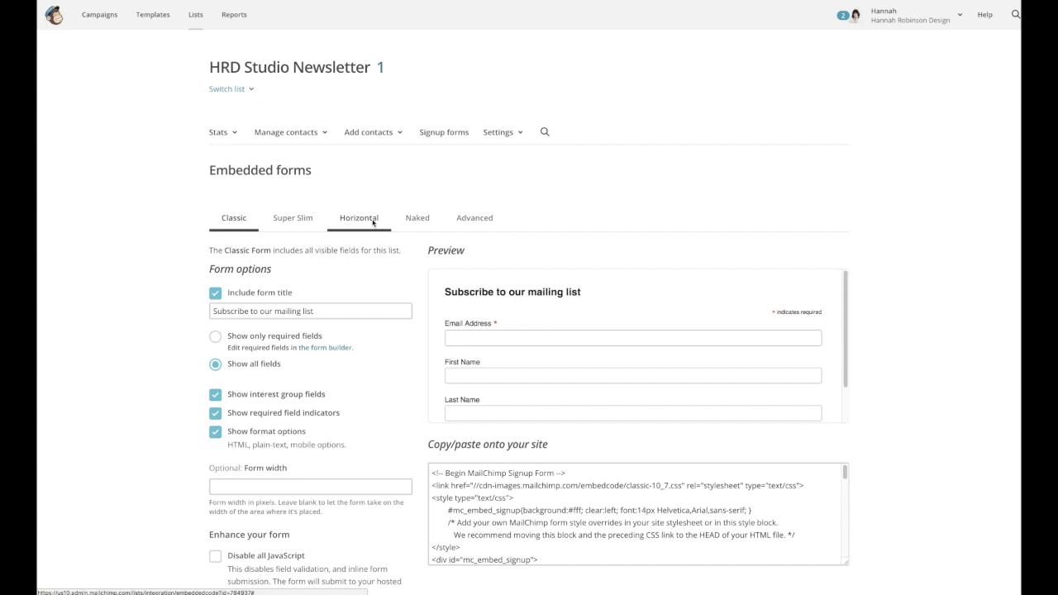
{"action": "left_click", "coordinate": [372, 223]}
{"action": "left_click", "coordinate": [214, 274]}
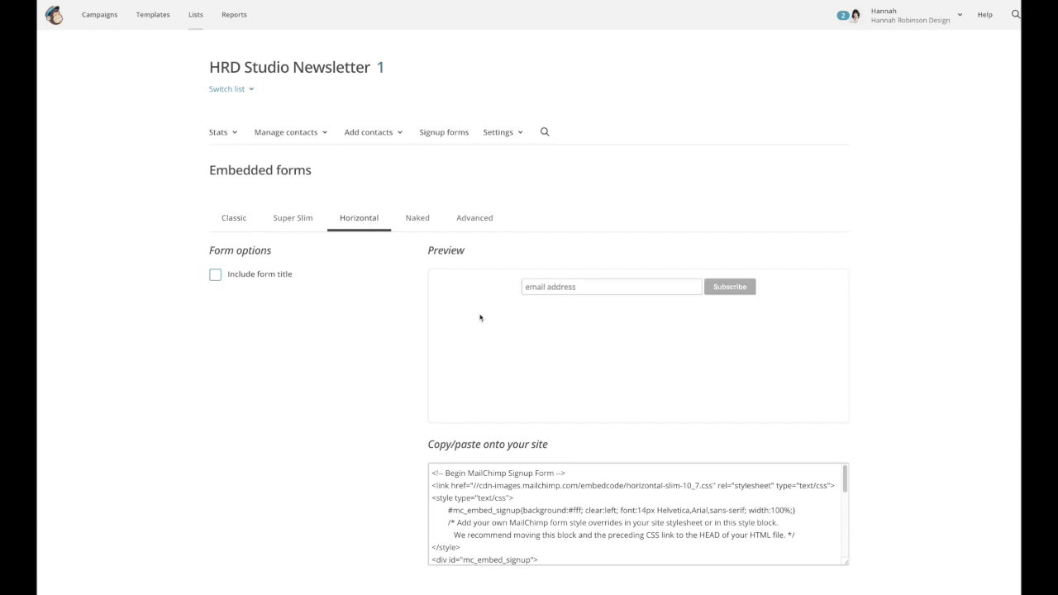
{"action": "scroll", "coordinate": [453, 304], "scroll_direction": "down", "scroll_amount": 2}
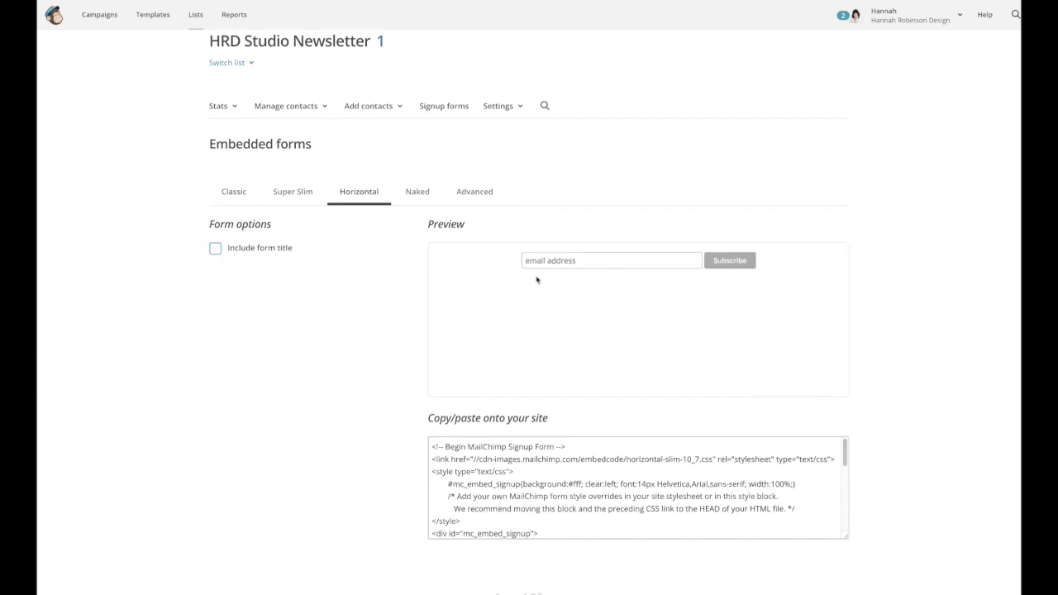
{"action": "left_click", "coordinate": [578, 455]}
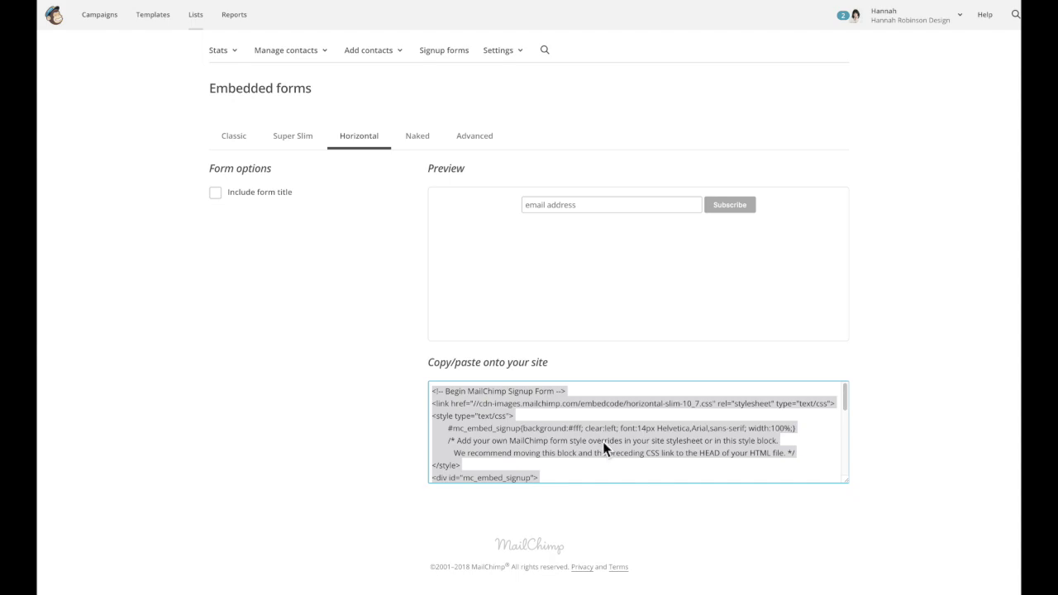
Switch to Showit and save the copied Mailchimp form code as the custom code of the popup's embed element
{"action": "key", "text": "super+Tab"}
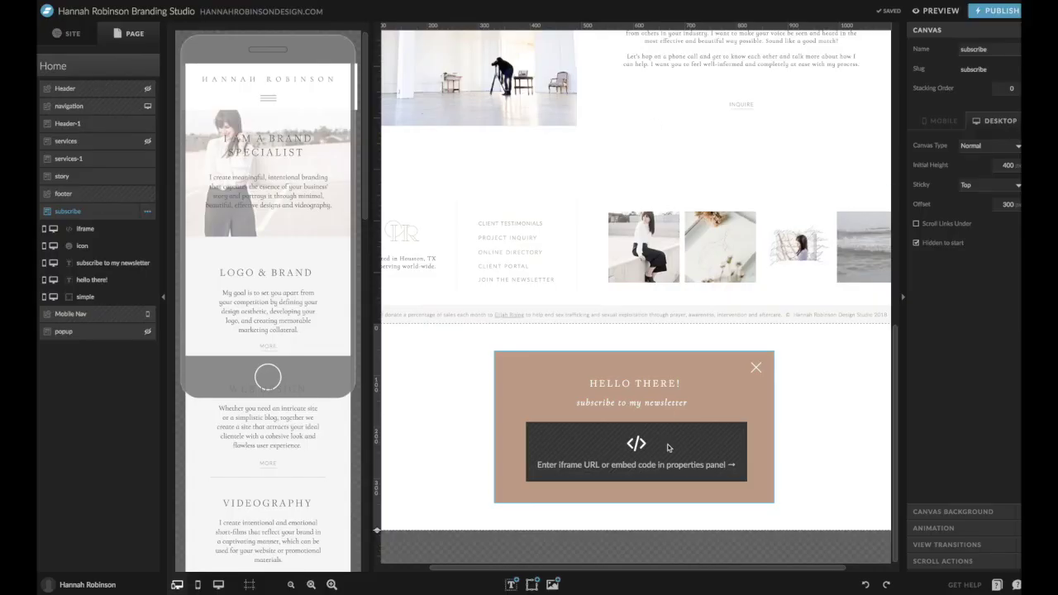
{"action": "left_click", "coordinate": [669, 448]}
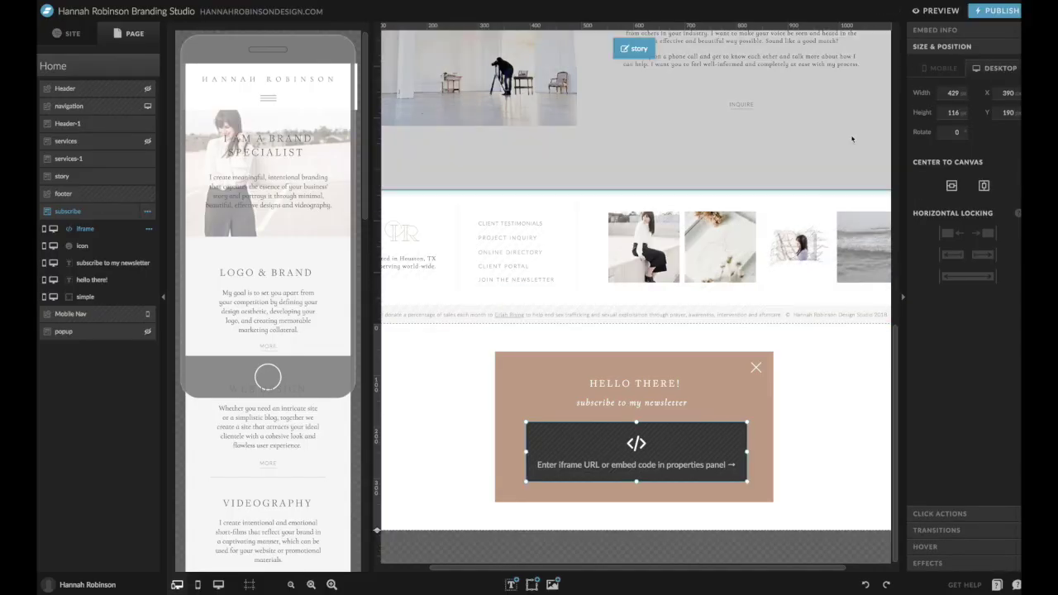
{"action": "left_click", "coordinate": [934, 31]}
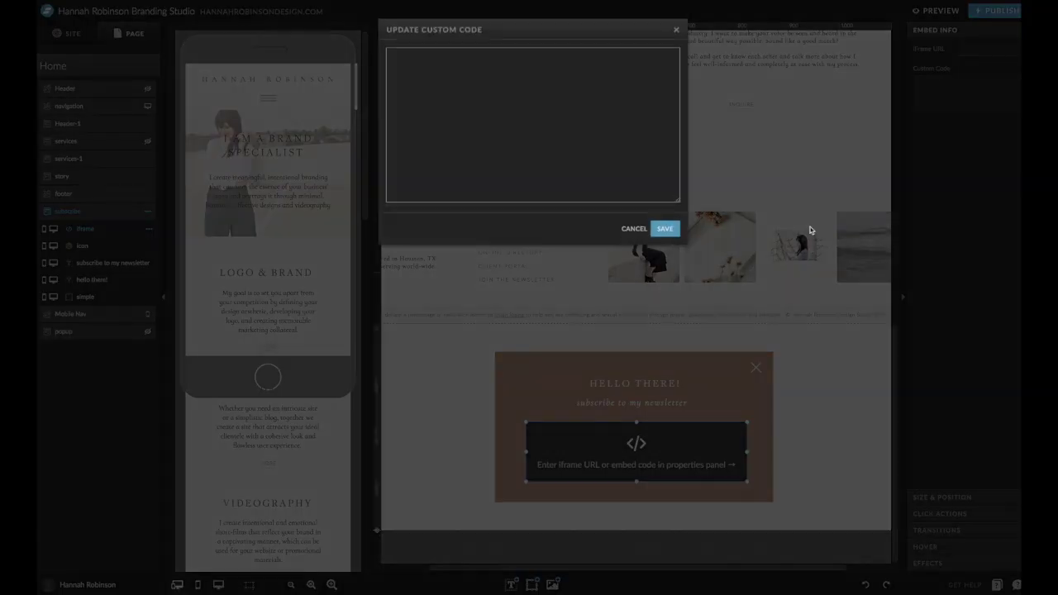
{"action": "left_click", "coordinate": [950, 86]}
{"action": "key", "text": "ctrl+v"}
{"action": "left_click", "coordinate": [665, 229]}
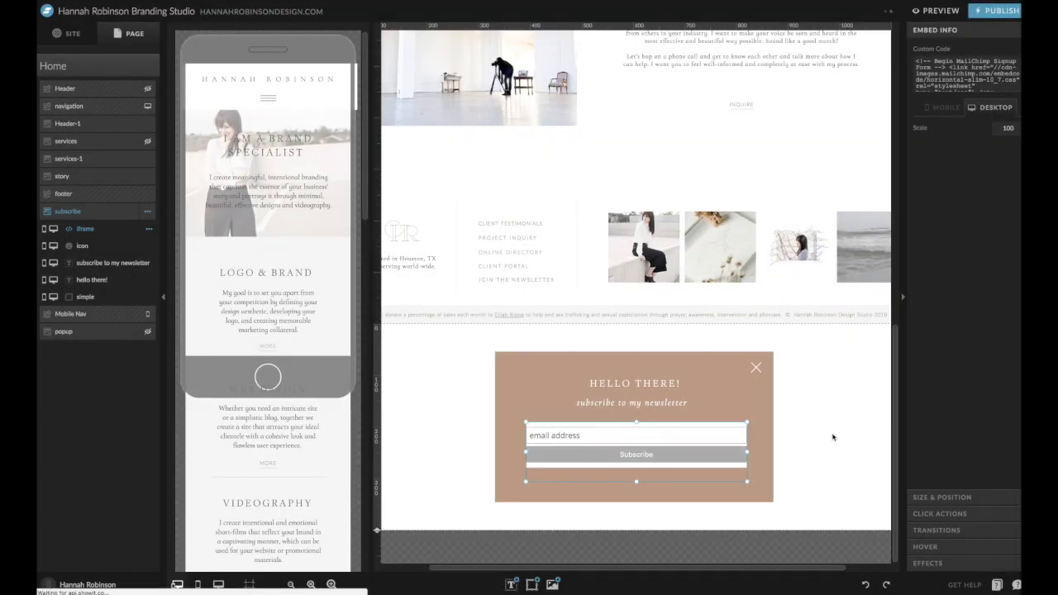
Check the embedded form in the popup, look through its custom code and cancel the code editor
{"action": "left_click", "coordinate": [828, 448]}
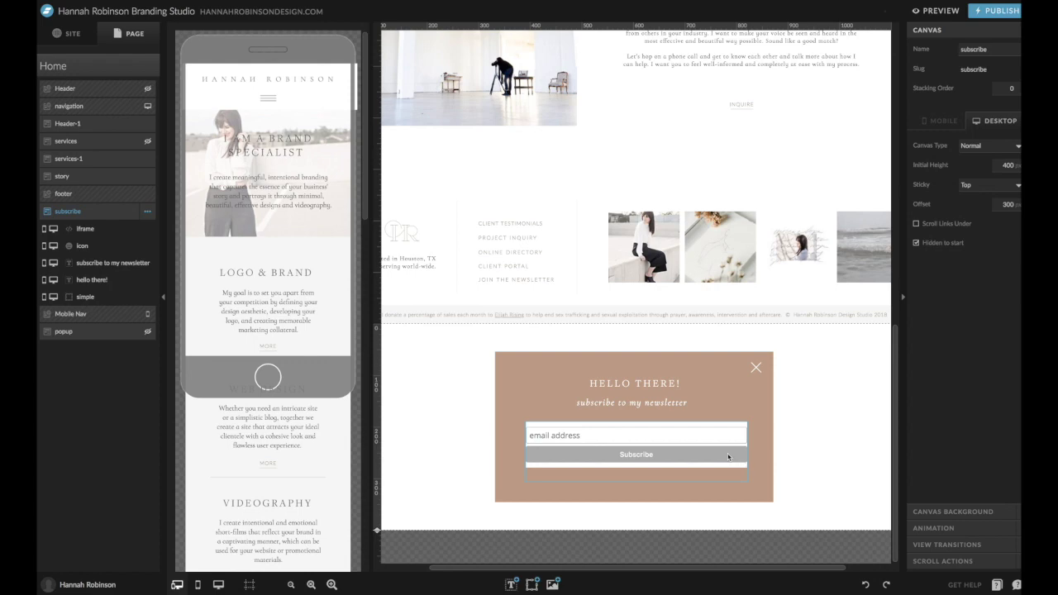
{"action": "left_click", "coordinate": [751, 469]}
{"action": "left_click", "coordinate": [781, 454]}
{"action": "left_click", "coordinate": [727, 452]}
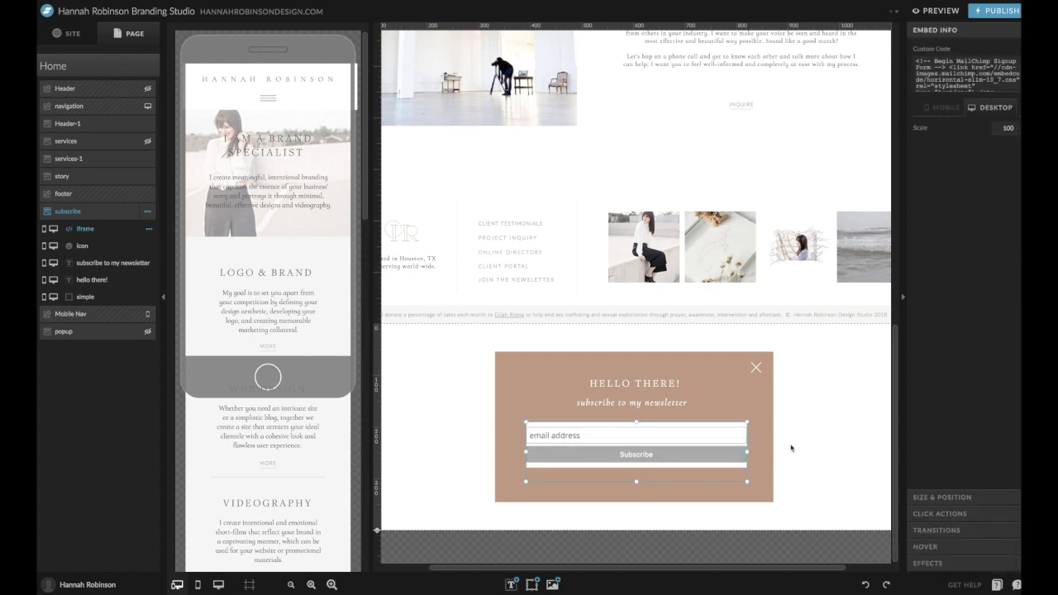
{"action": "left_click", "coordinate": [961, 84]}
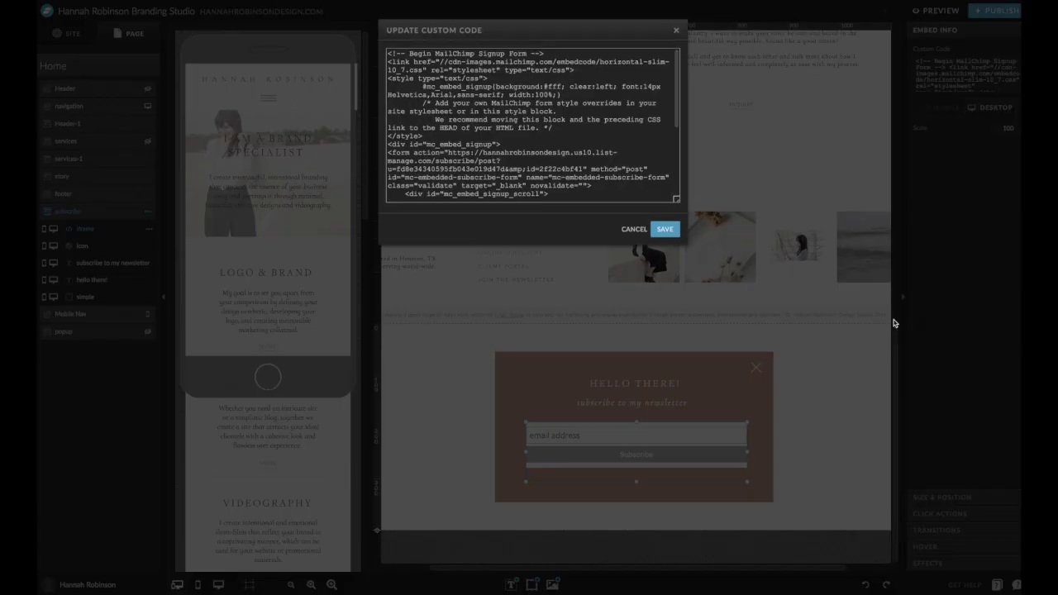
{"action": "scroll", "coordinate": [586, 174], "scroll_direction": "down", "scroll_amount": 5}
{"action": "scroll", "coordinate": [586, 174], "scroll_direction": "up", "scroll_amount": 5}
{"action": "left_click", "coordinate": [634, 229]}
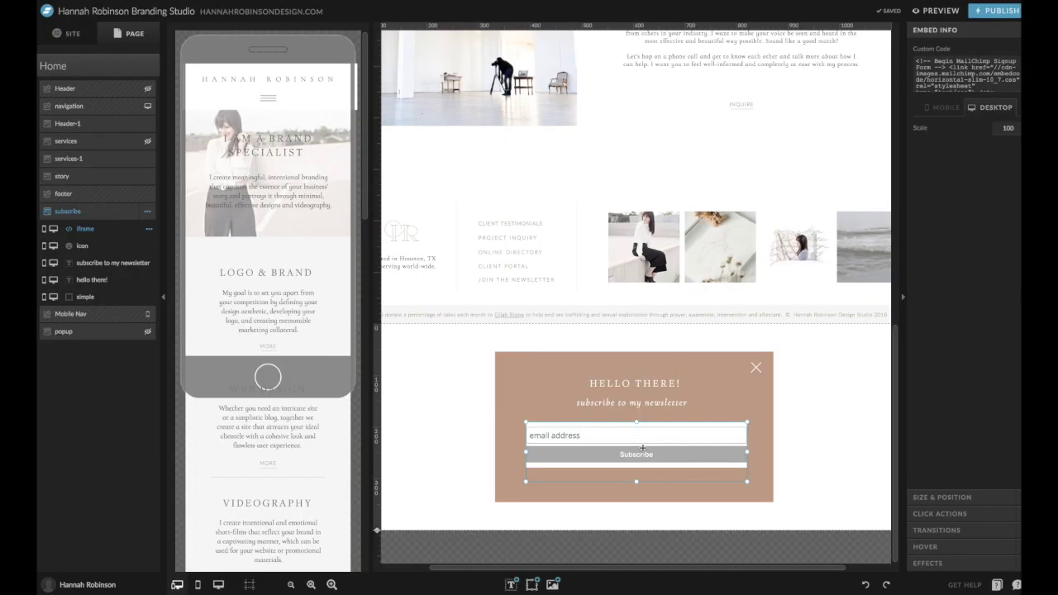
Remove the #fff background colour value from the #mc_embed_signup style in the embed code and save the code
{"action": "double_click", "coordinate": [642, 447]}
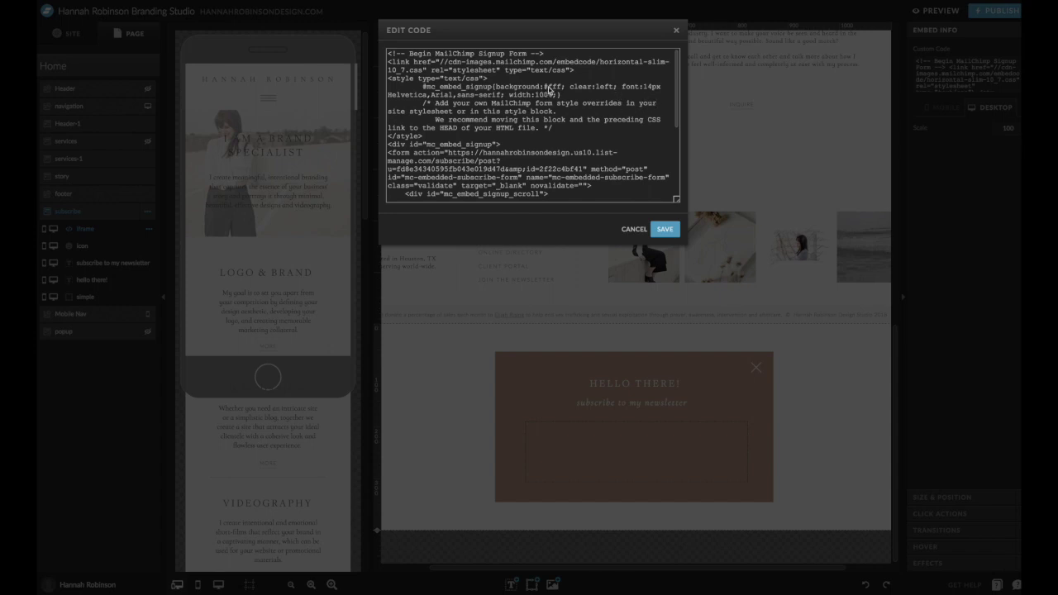
{"action": "double_click", "coordinate": [549, 86]}
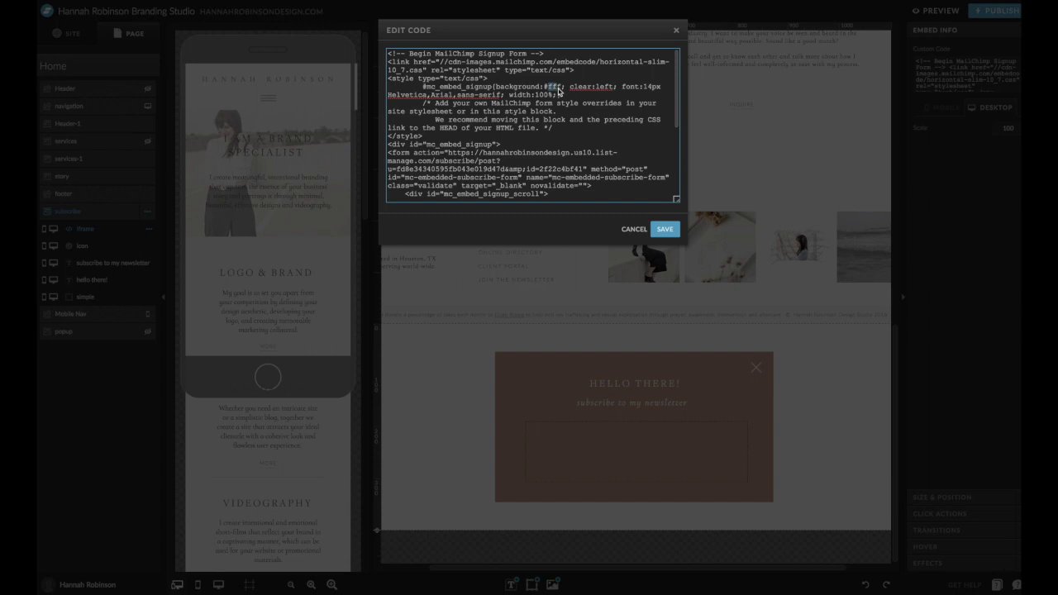
{"action": "key", "text": "BackSpace"}
{"action": "key", "text": "BackSpace"}
{"action": "scroll", "coordinate": [601, 137], "scroll_direction": "down", "scroll_amount": 5}
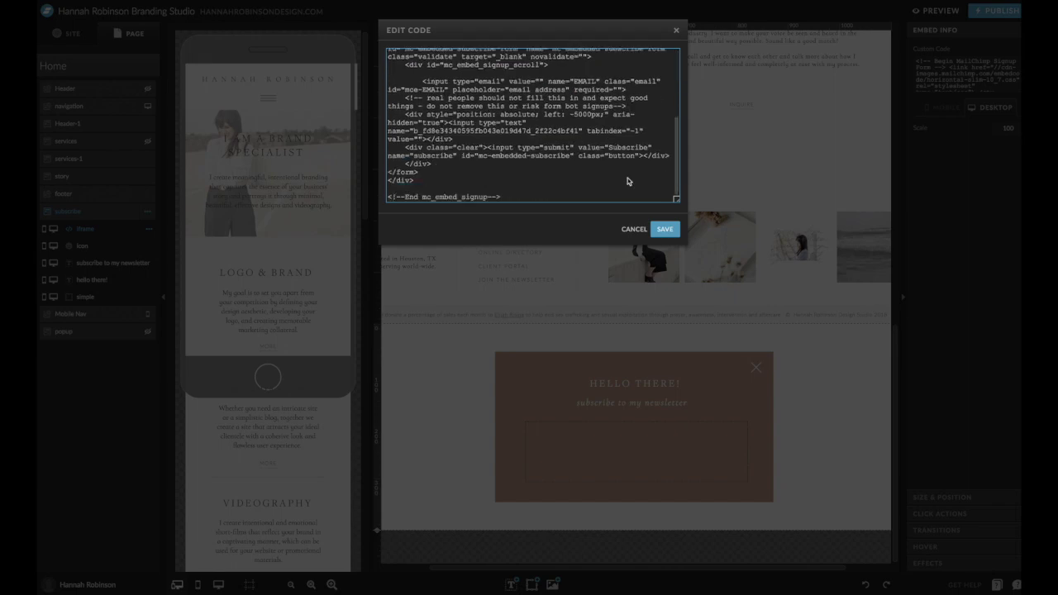
{"action": "left_click", "coordinate": [666, 229]}
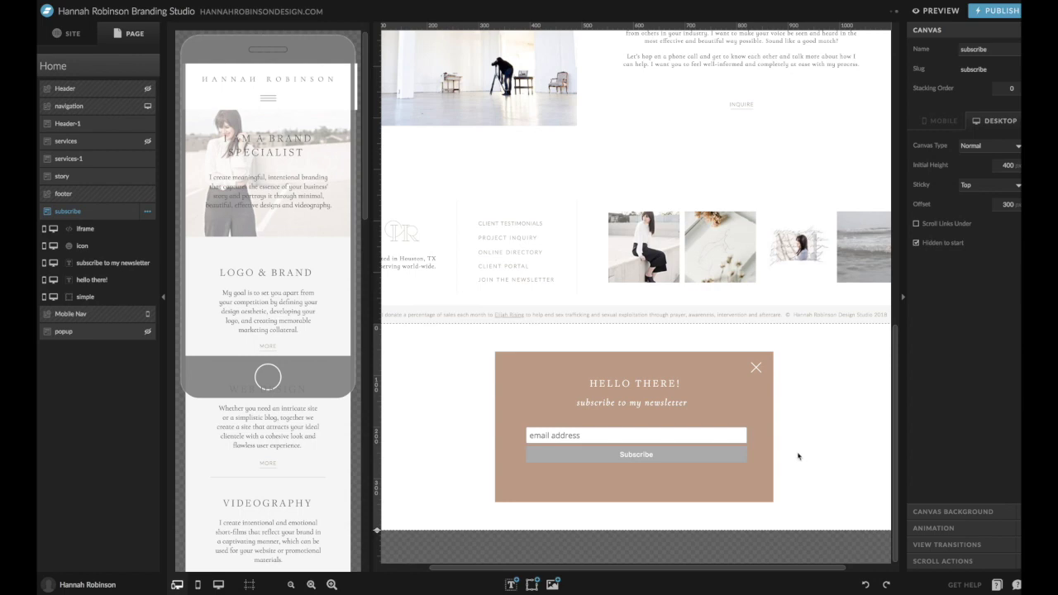
Preview the site down to the story section, try the popup's email field, close the popup with its X icon and exit the preview
{"action": "left_click", "coordinate": [928, 16]}
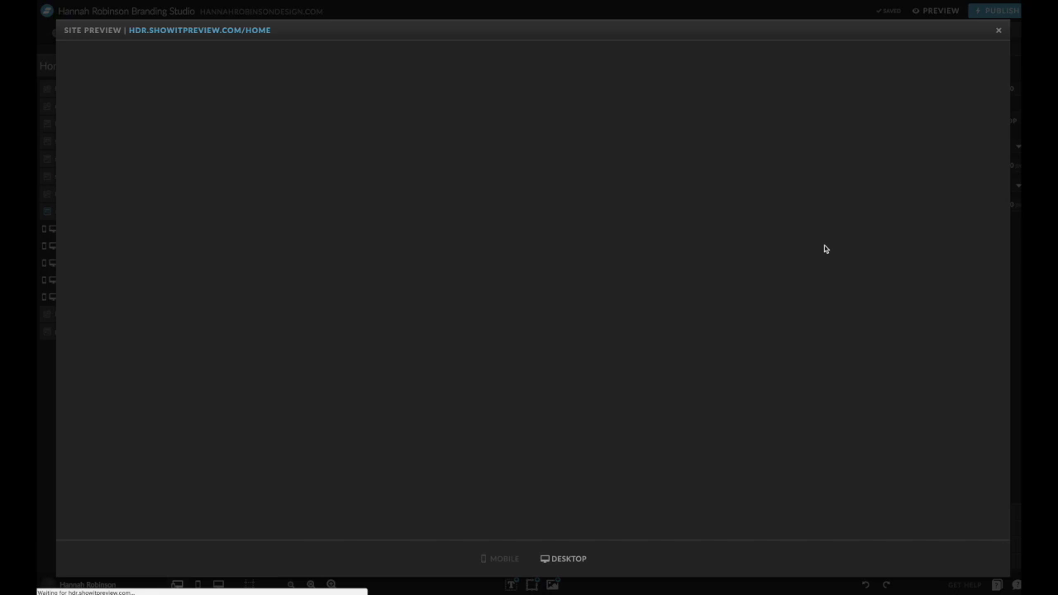
{"action": "scroll", "coordinate": [824, 240], "scroll_direction": "down", "scroll_amount": 5}
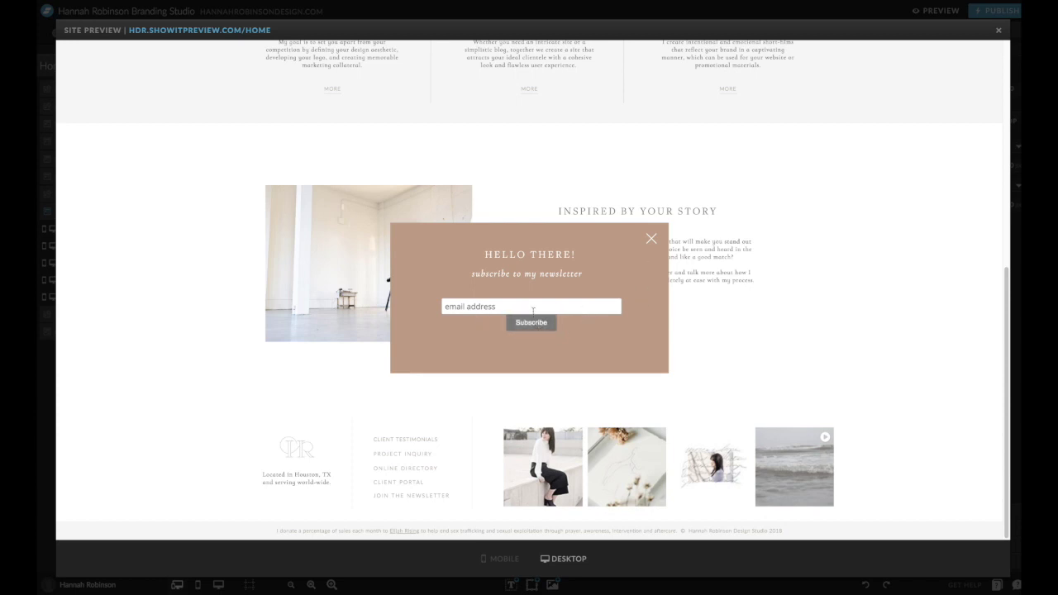
{"action": "left_click", "coordinate": [533, 307]}
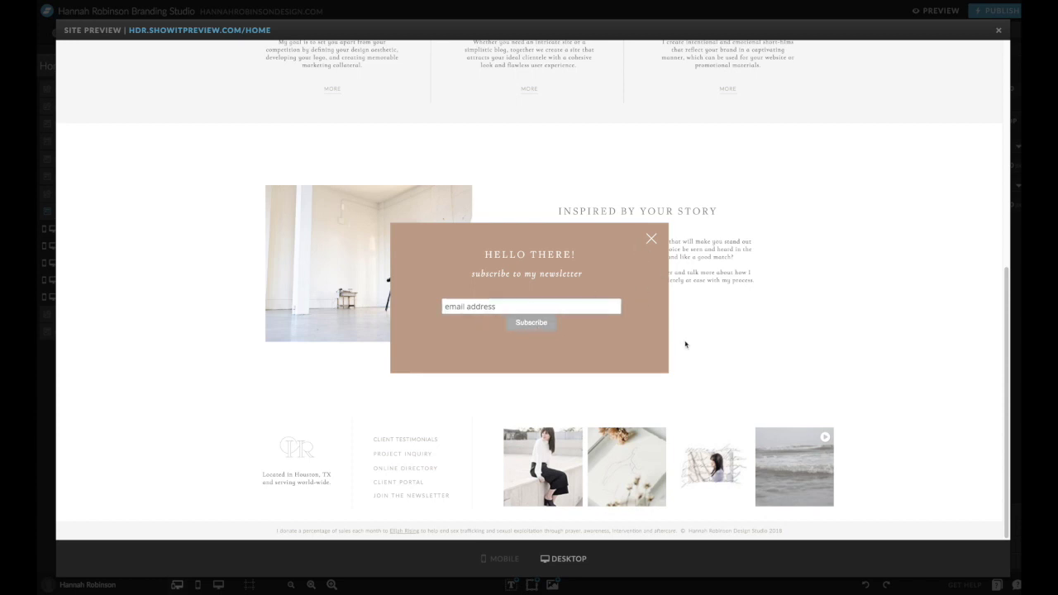
{"action": "left_click", "coordinate": [651, 238]}
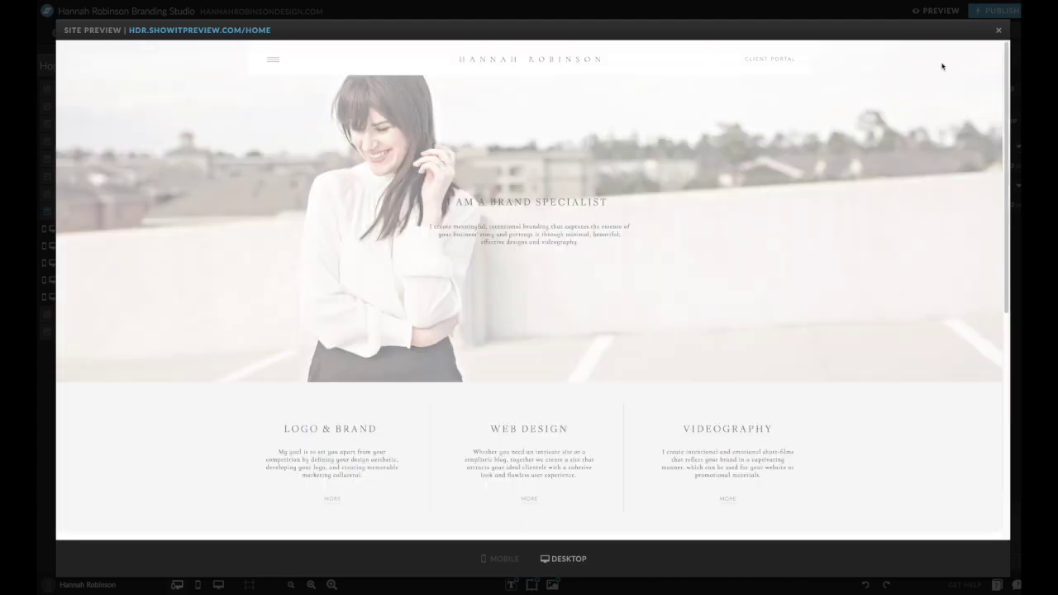
{"action": "left_click", "coordinate": [999, 30]}
{"action": "left_click", "coordinate": [630, 435]}
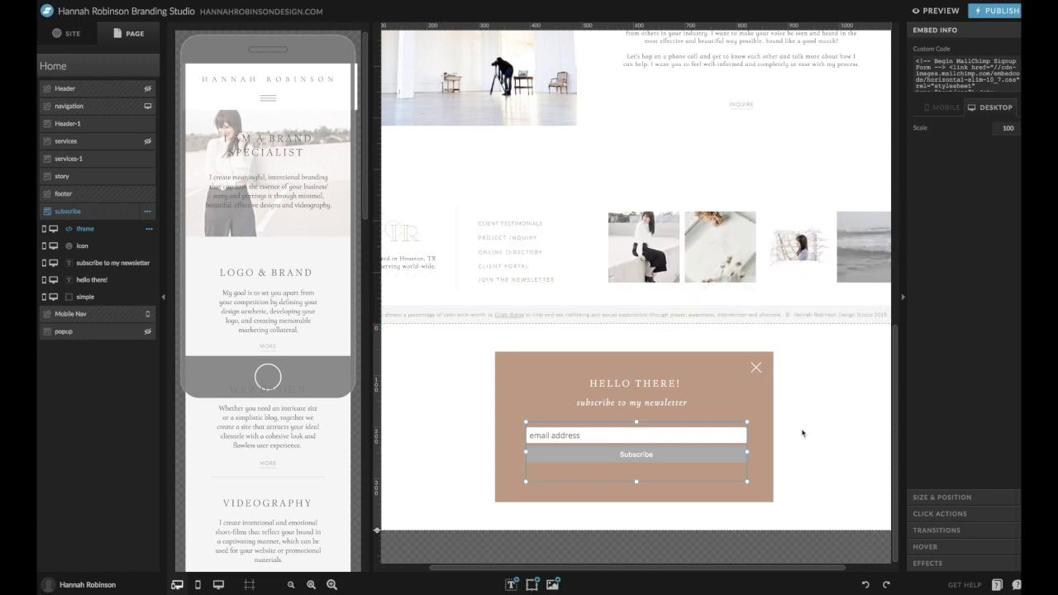
{"action": "left_click", "coordinate": [820, 457]}
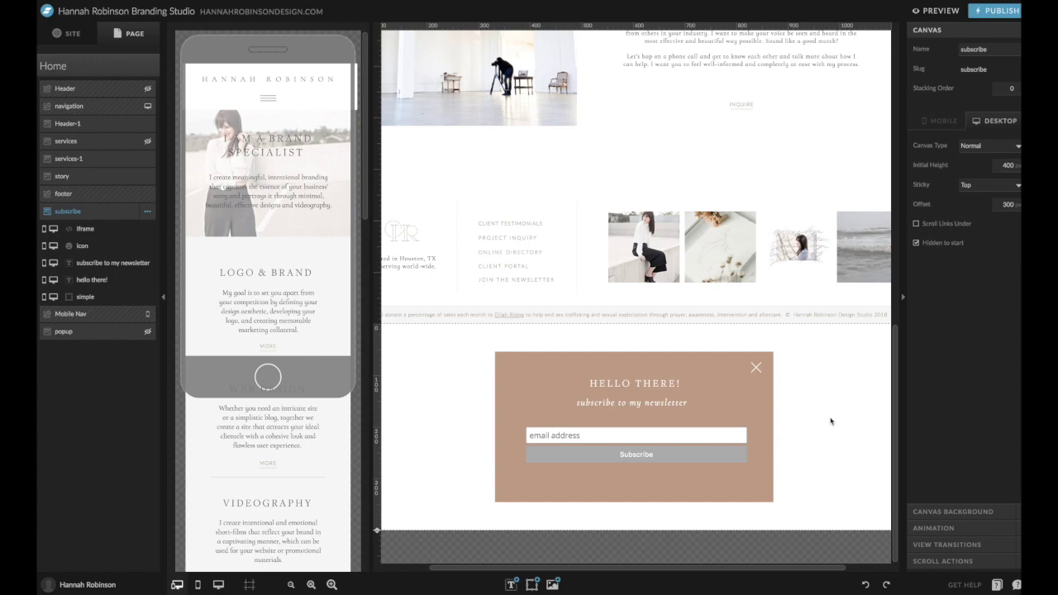
Preview the site again, trigger the subscribe popup at the story section and move through the Home page with it open
{"action": "scroll", "coordinate": [828, 421], "scroll_direction": "up", "scroll_amount": 10}
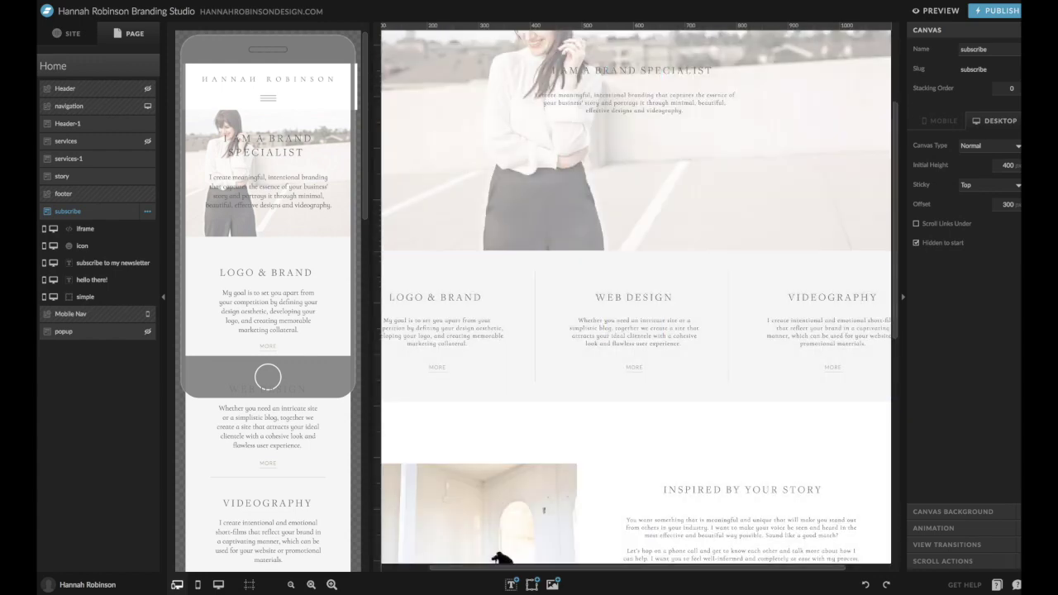
{"action": "left_click", "coordinate": [938, 11]}
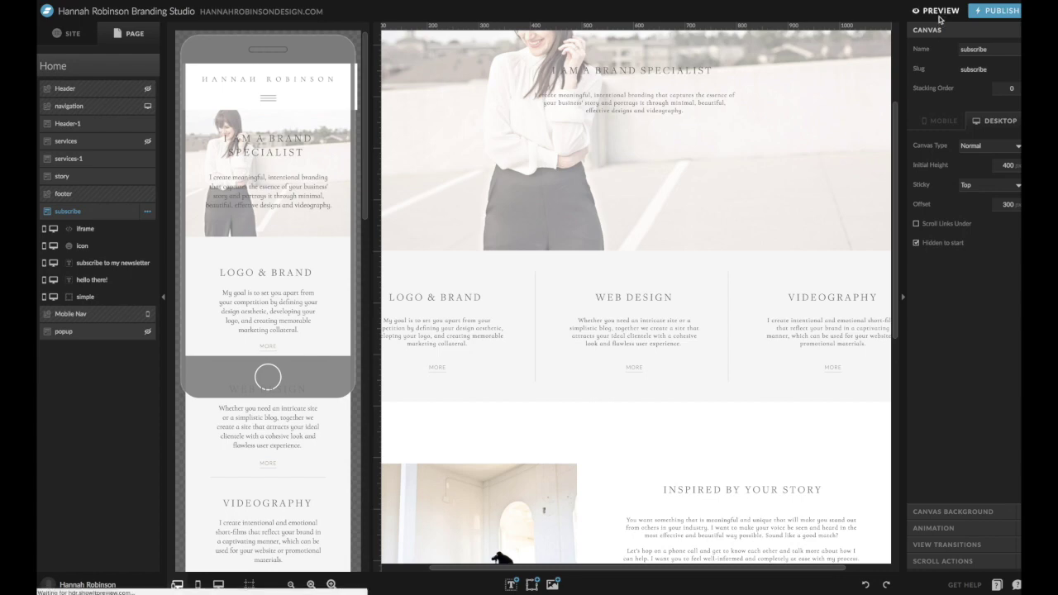
{"action": "scroll", "coordinate": [855, 163], "scroll_direction": "down", "scroll_amount": 5}
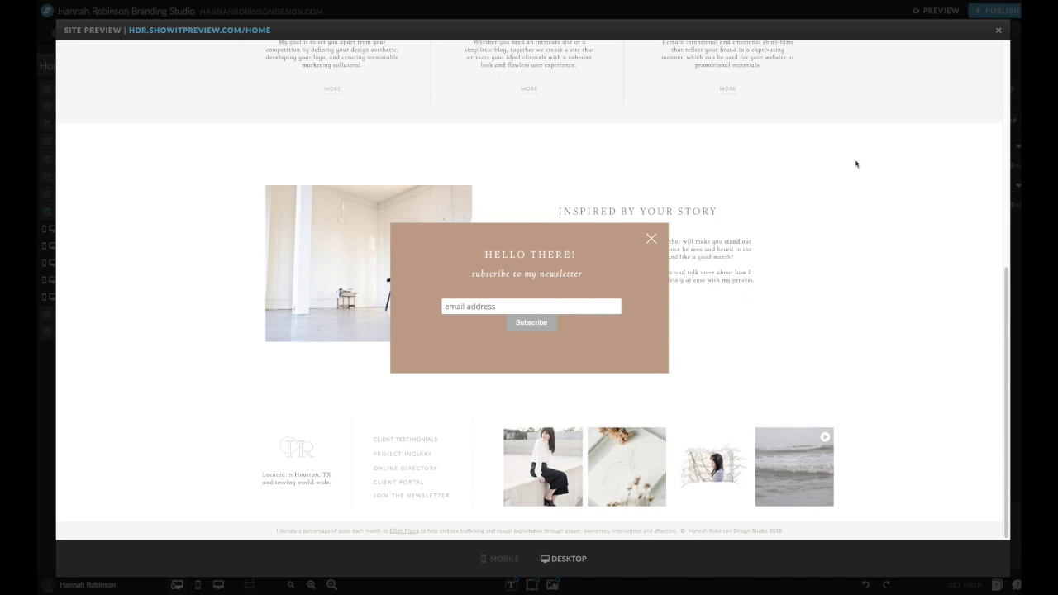
{"action": "scroll", "coordinate": [856, 172], "scroll_direction": "up", "scroll_amount": 15}
{"action": "scroll", "coordinate": [857, 180], "scroll_direction": "down", "scroll_amount": 3}
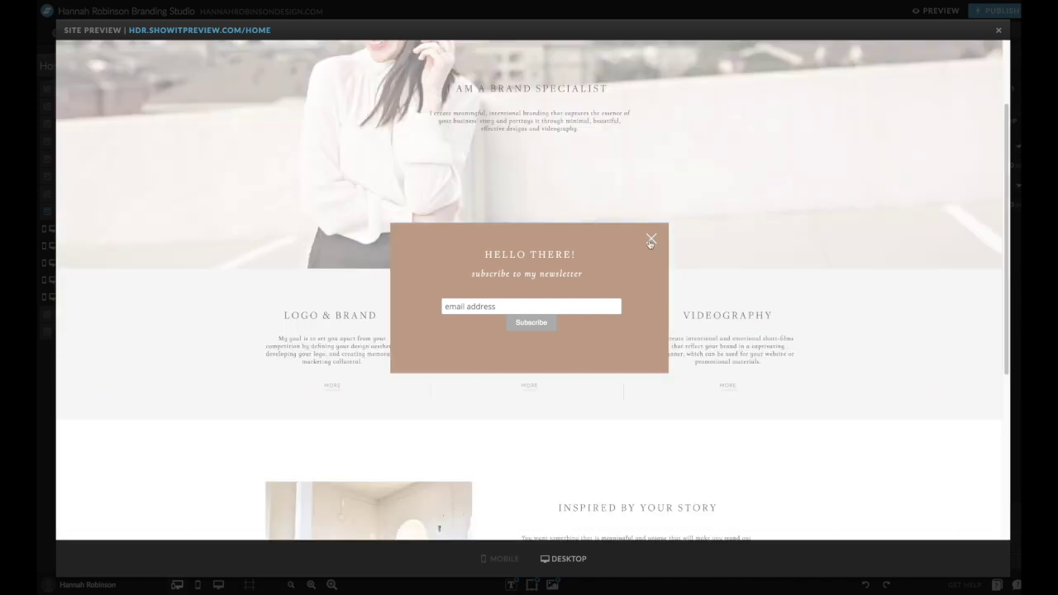